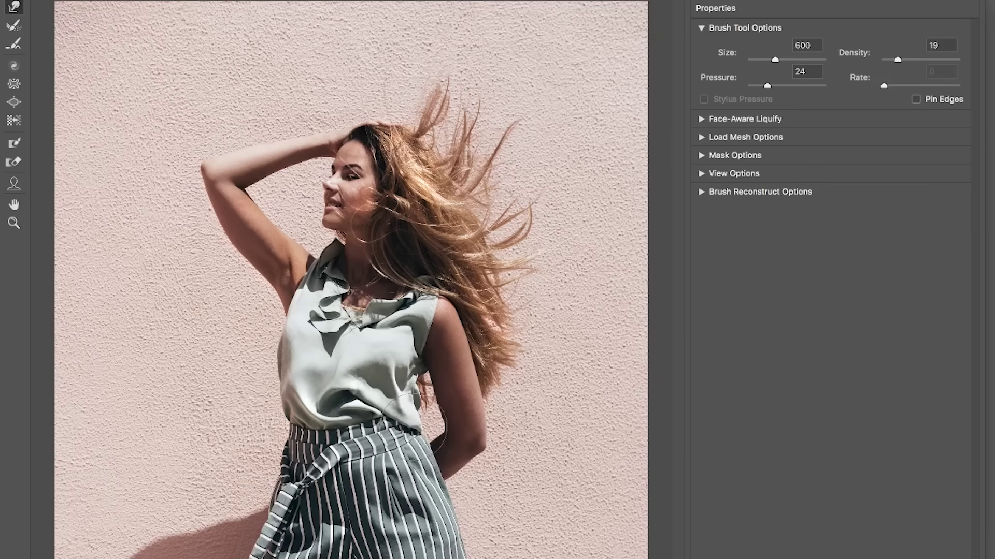
# - Expand the Brush Reconstruct Options and shrink the Liquify brush to size 1000
pyautogui.click(701, 191)
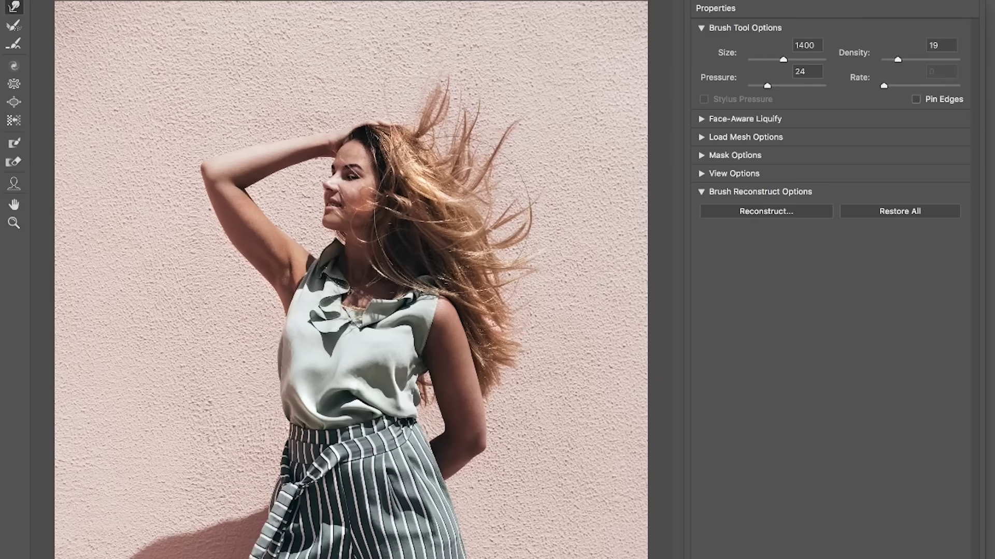
pyautogui.press('[')
pyautogui.press('[')
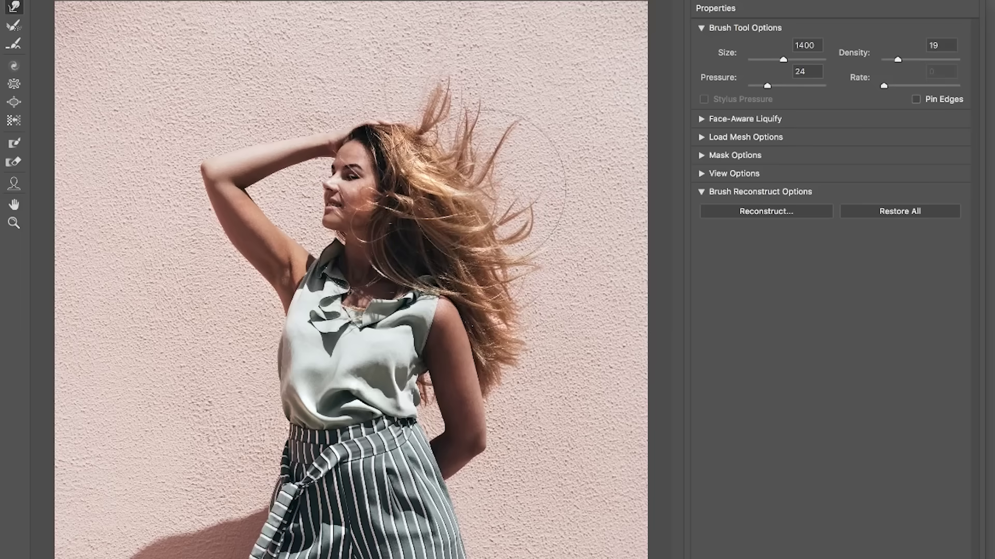
pyautogui.press('[')
pyautogui.press('[')
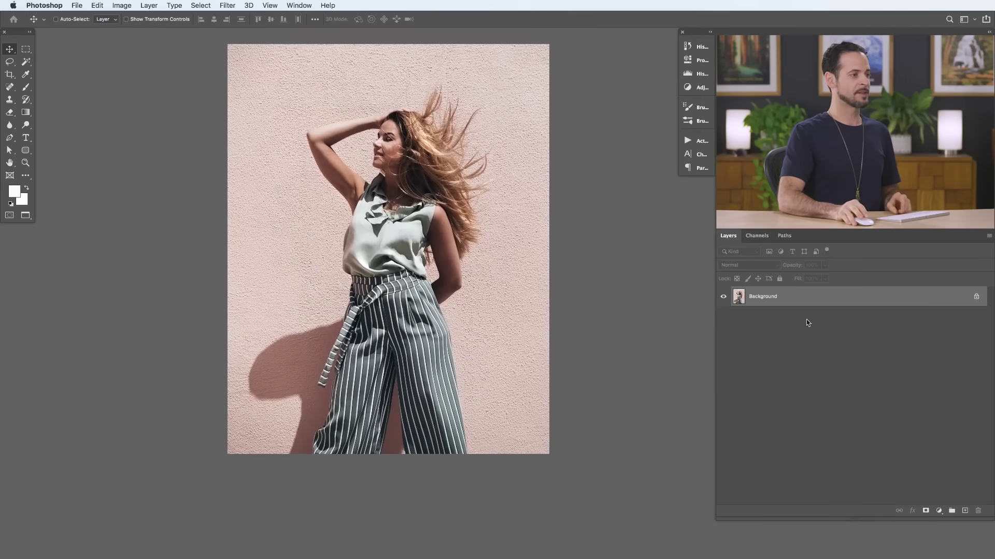
# - Unlock the Background as Layer 0 and convert Layer 0 to a smart object
pyautogui.doubleClick(811, 299)
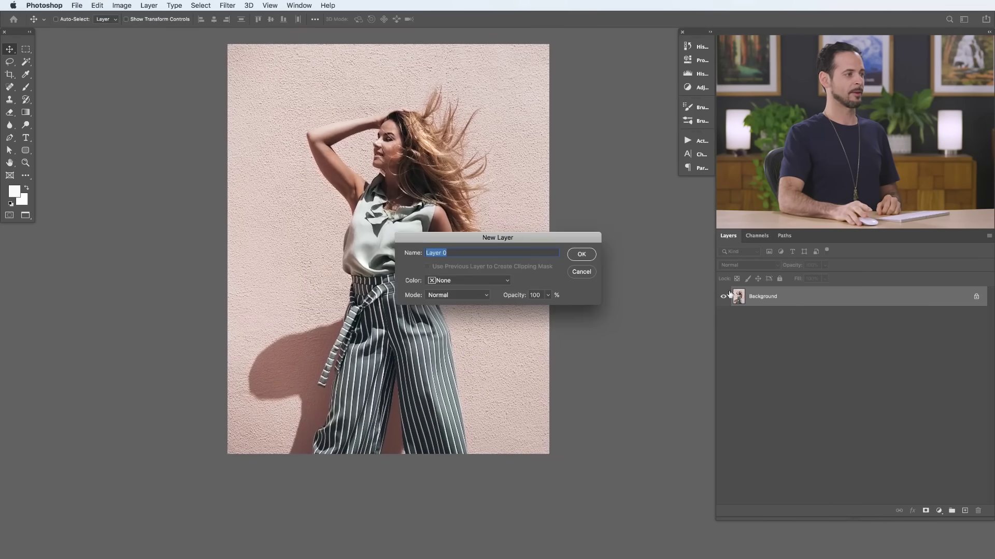
pyautogui.click(579, 255)
pyautogui.rightClick(805, 301)
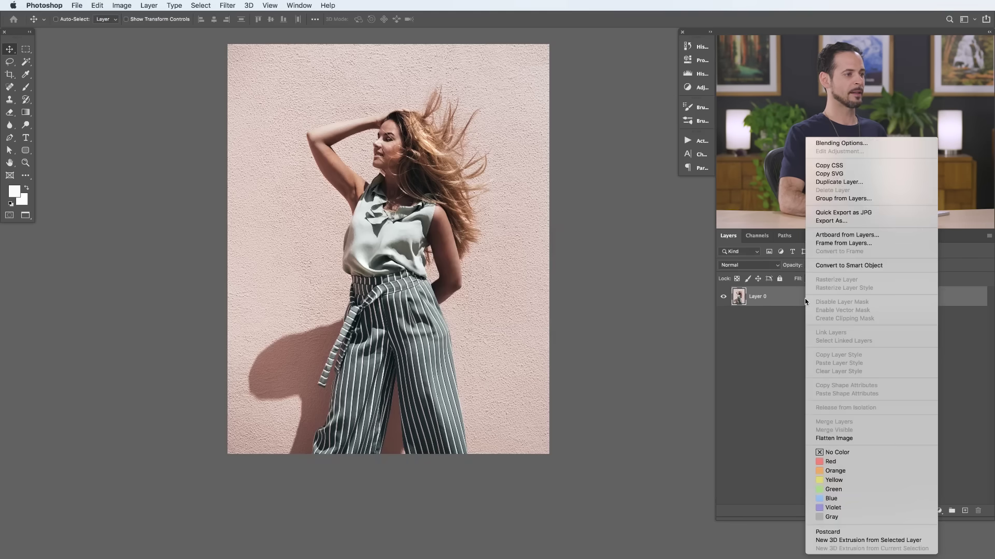
pyautogui.click(833, 267)
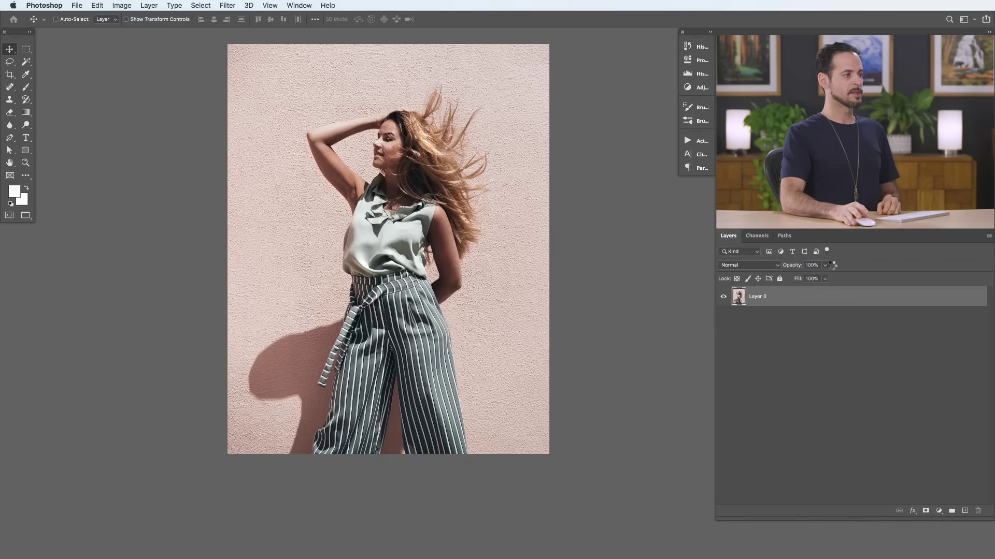
pyautogui.moveTo(468, 310); pyautogui.dragTo(492, 357)
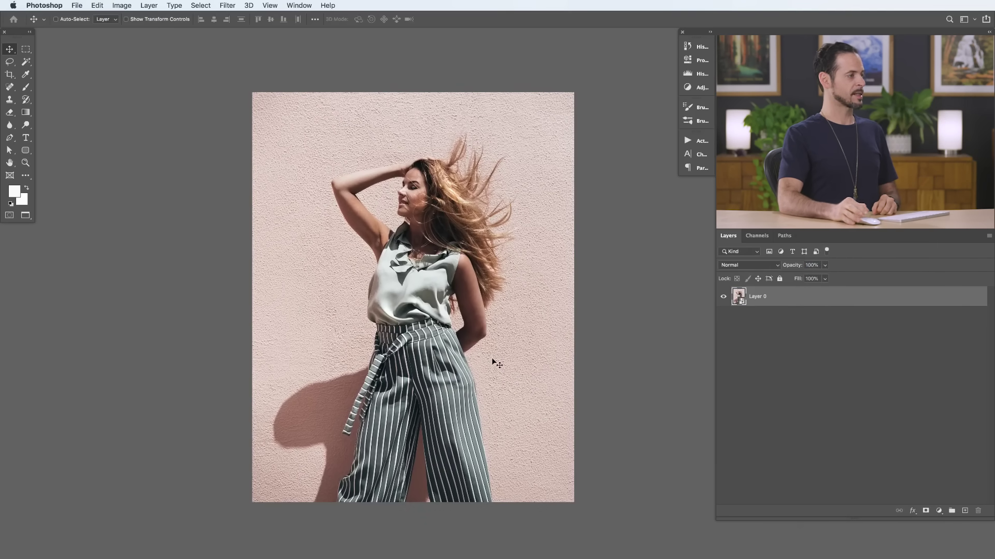
# - Apply Filter > Liquify to Layer 0 and collapse View Options and Brush Reconstruct Options
pyautogui.click(234, 5)
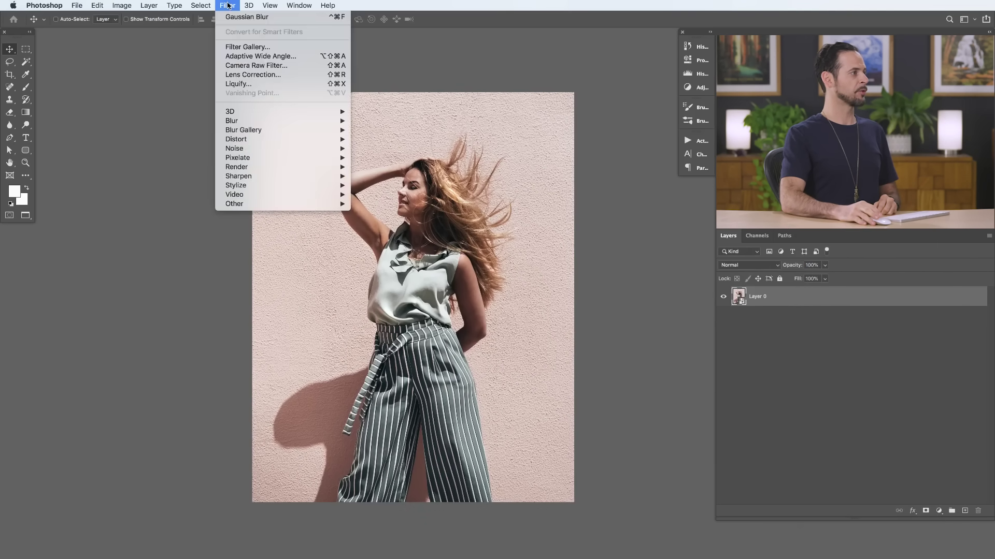
pyautogui.click(261, 84)
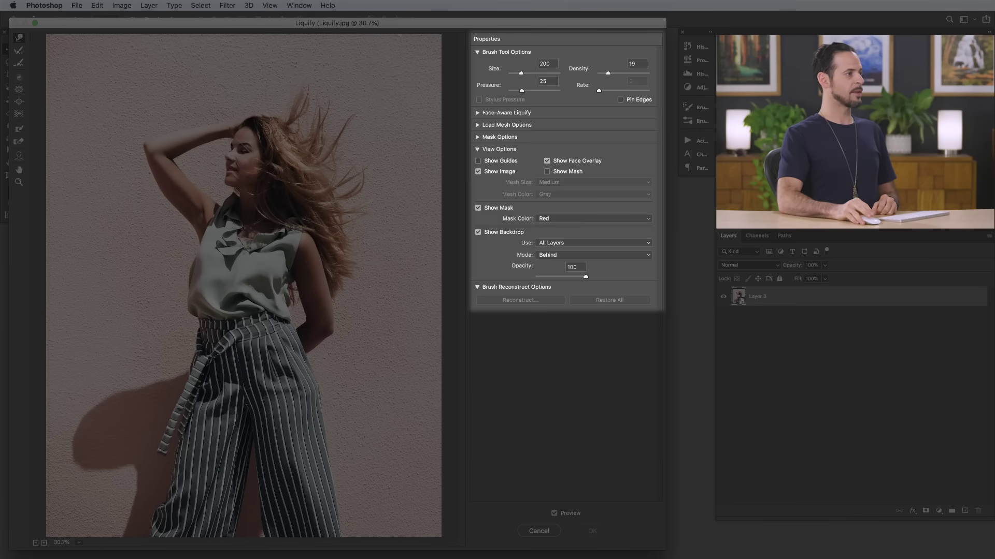
pyautogui.click(478, 150)
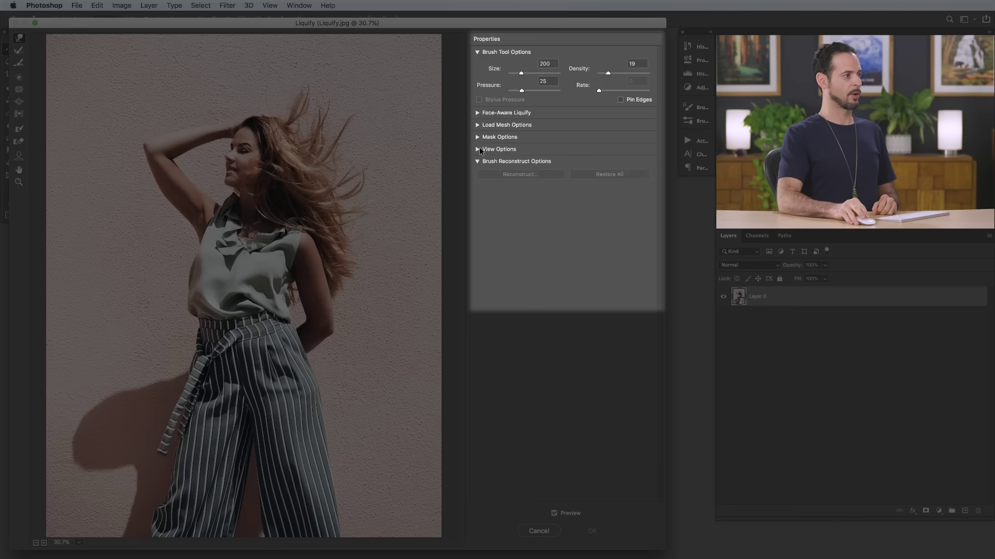
pyautogui.click(478, 162)
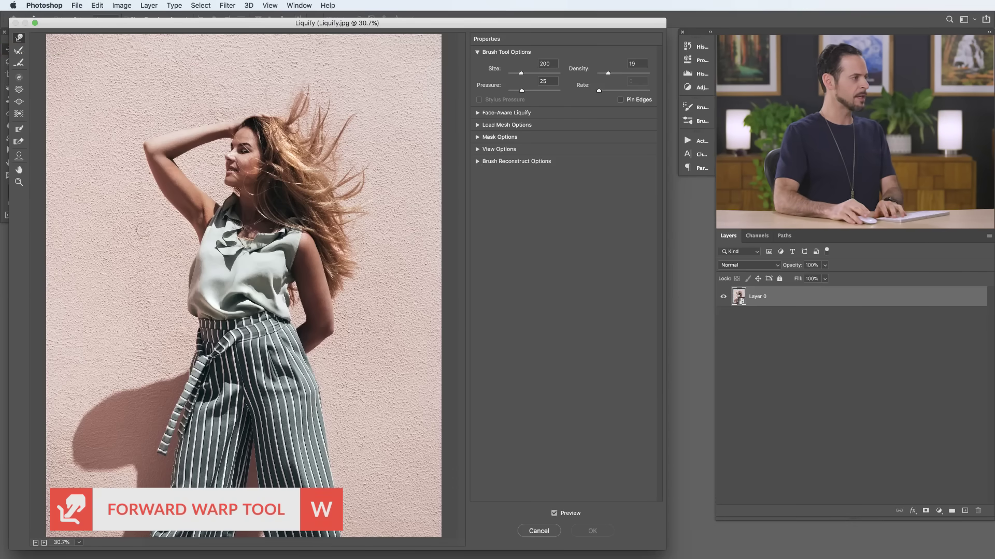
# - Enlarge the warp brush to 1200, test-push the waist and trousers left, then undo
pyautogui.press(']')
pyautogui.press(']')
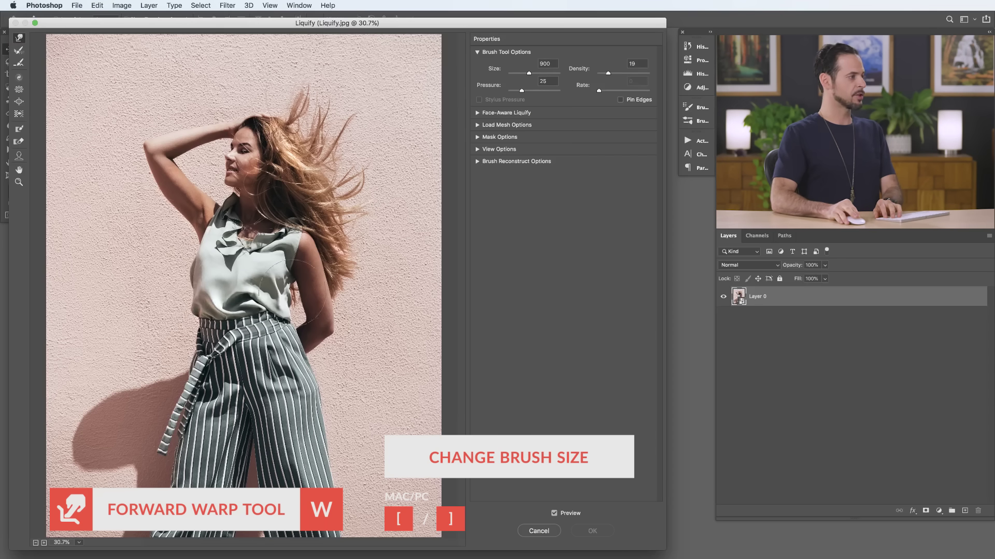
pyautogui.press('super+alt+z')
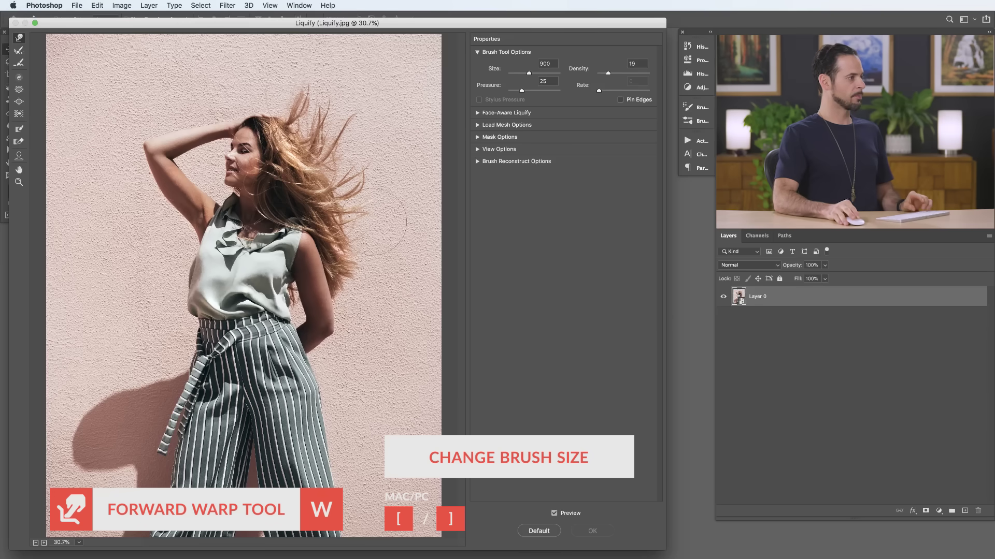
pyautogui.press('super+alt+z')
pyautogui.press('super+alt+z')
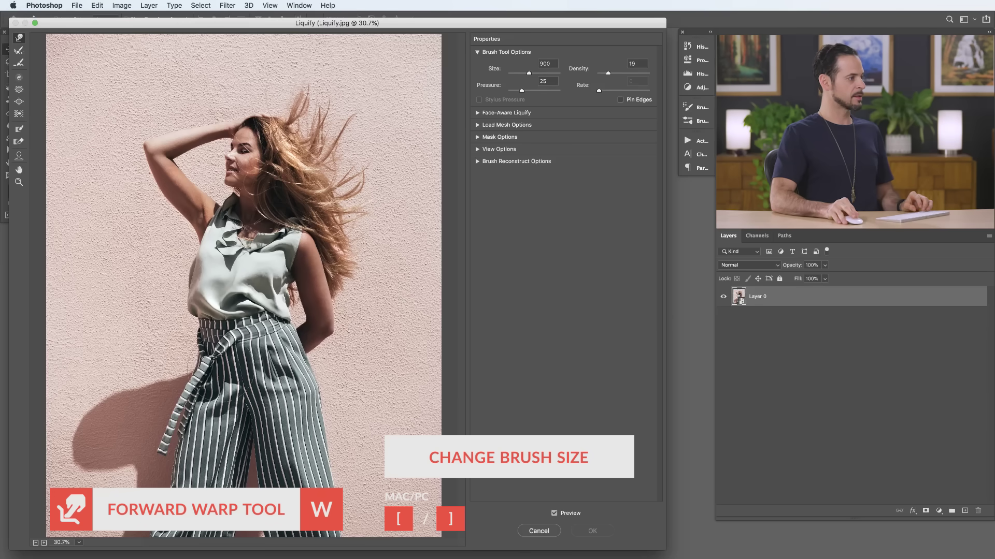
pyautogui.press(']')
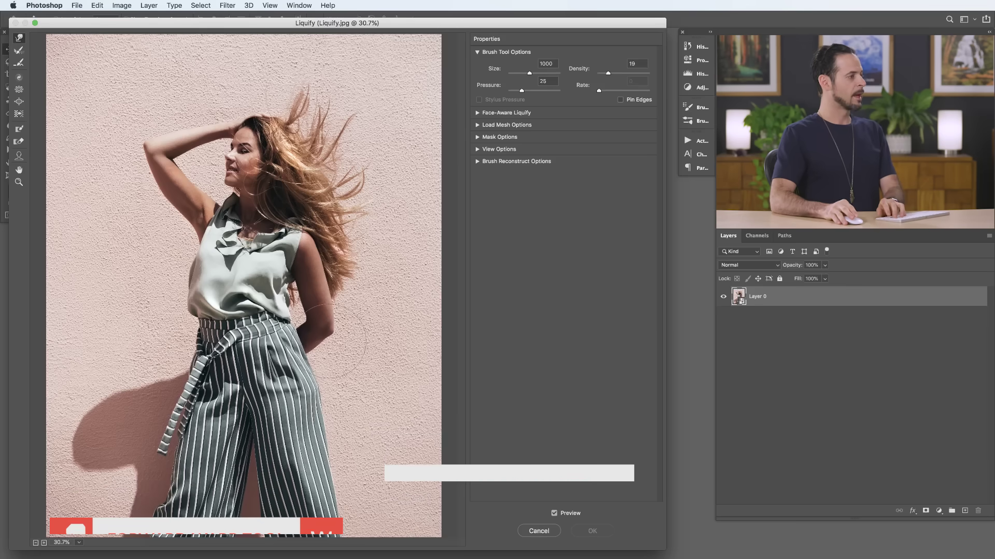
pyautogui.press(']')
pyautogui.press(']')
# - Resize the brush to about 1300, test-smear the blouse rightward, then undo
pyautogui.press(']')
pyautogui.moveTo(342, 352)
pyautogui.mouseDown()
pyautogui.moveTo(274, 374)
pyautogui.moveTo(159, 363)
pyautogui.moveTo(135, 345)
pyautogui.mouseUp()
pyautogui.press('super+z')
pyautogui.press(']')
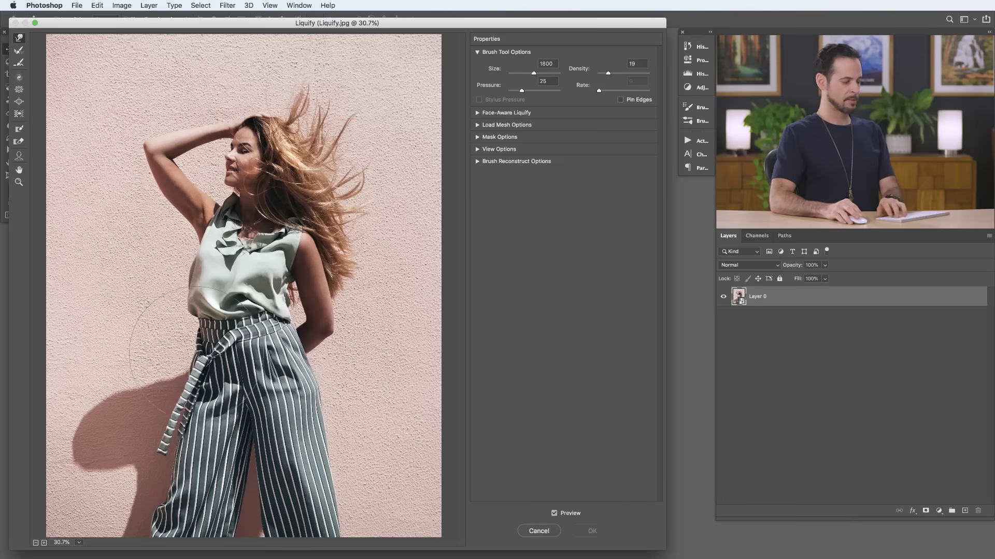
pyautogui.press(']')
pyautogui.press(']')
pyautogui.press(']')
pyautogui.press(']')
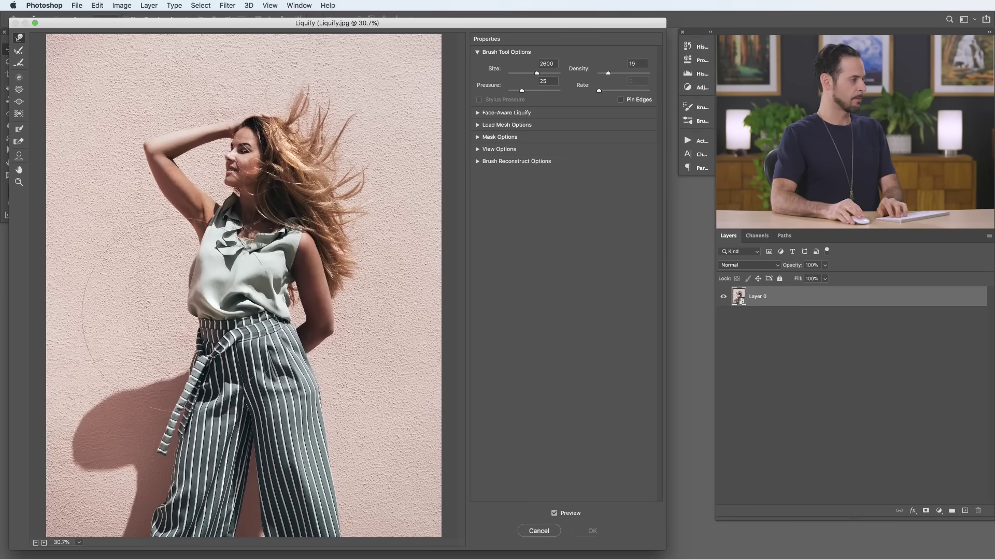
pyautogui.press('[')
pyautogui.press('[')
pyautogui.press('[')
pyautogui.press('[')
pyautogui.press('[')
pyautogui.press('[')
pyautogui.press('[')
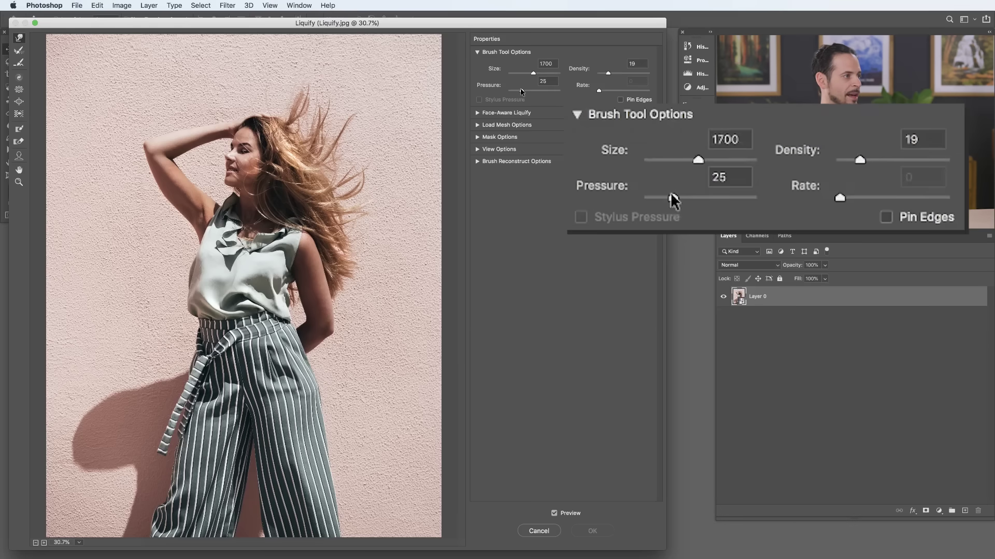
pyautogui.moveTo(223, 269)
pyautogui.mouseDown()
pyautogui.moveTo(297, 270)
pyautogui.moveTo(366, 248)
pyautogui.mouseUp()
pyautogui.press('super+z')
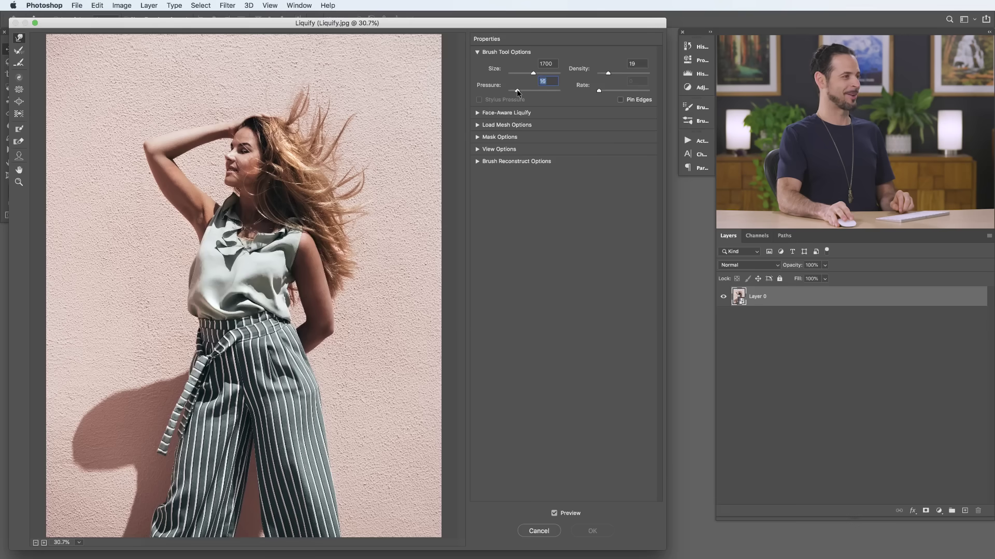
# - Change the brush pressure and push the face and hair to the right
pyautogui.click(517, 90)
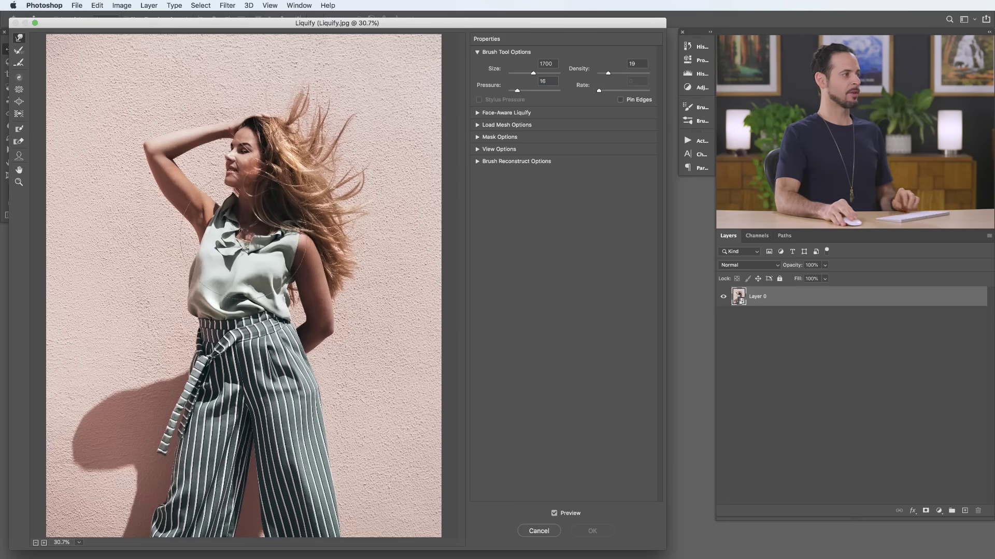
pyautogui.press('alt')
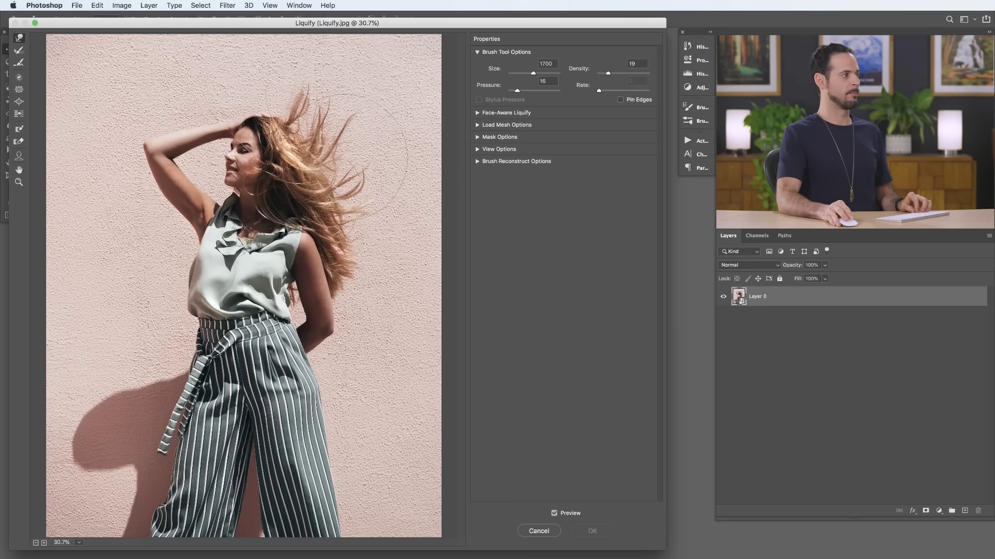
pyautogui.press('alt')
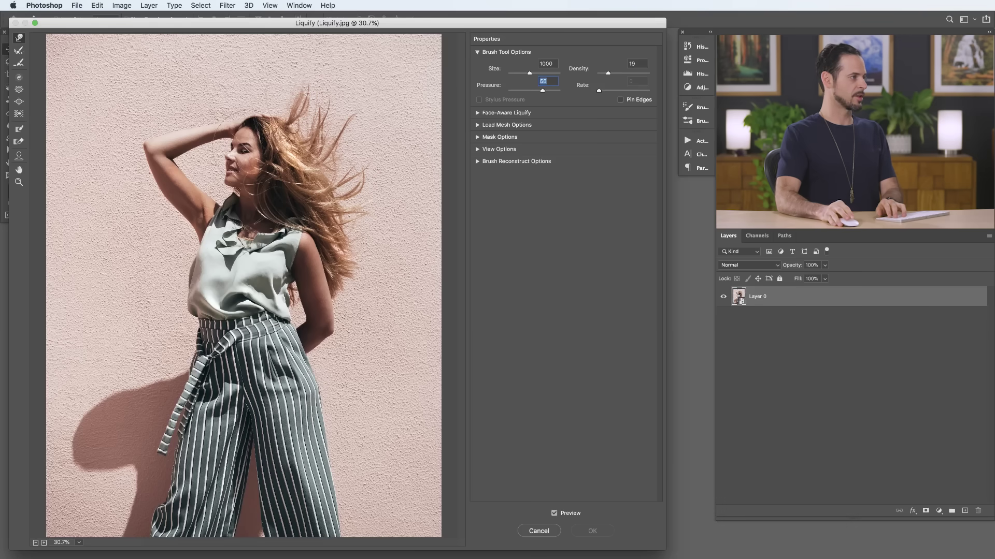
pyautogui.moveTo(220, 161)
pyautogui.mouseDown()
pyautogui.moveTo(365, 159)
pyautogui.moveTo(359, 191)
pyautogui.moveTo(115, 210)
pyautogui.moveTo(306, 103)
pyautogui.moveTo(318, 262)
pyautogui.moveTo(115, 370)
pyautogui.moveTo(366, 423)
pyautogui.moveTo(238, 336)
pyautogui.moveTo(148, 306)
pyautogui.moveTo(322, 249)
pyautogui.moveTo(167, 155)
pyautogui.moveTo(235, 90)
pyautogui.moveTo(217, 199)
pyautogui.moveTo(353, 323)
pyautogui.mouseUp()
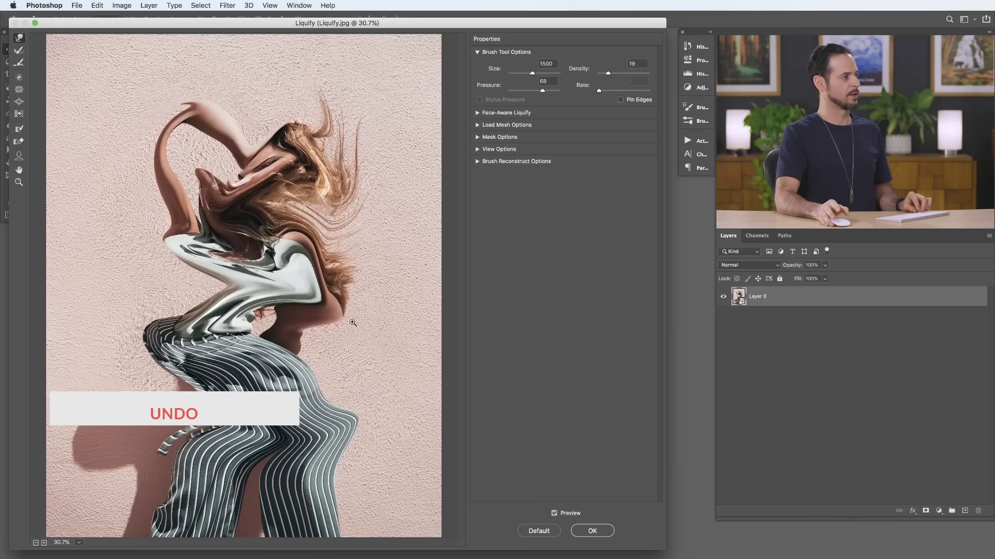
# - Undo the exaggerated face and hair warp and shrink the brush to 1400
pyautogui.press('super+z')
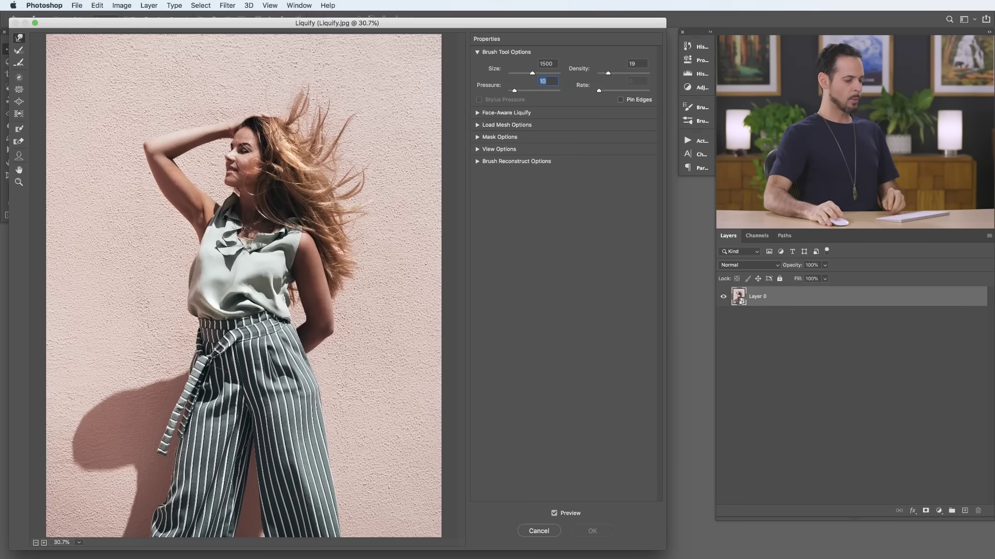
pyautogui.press('[')
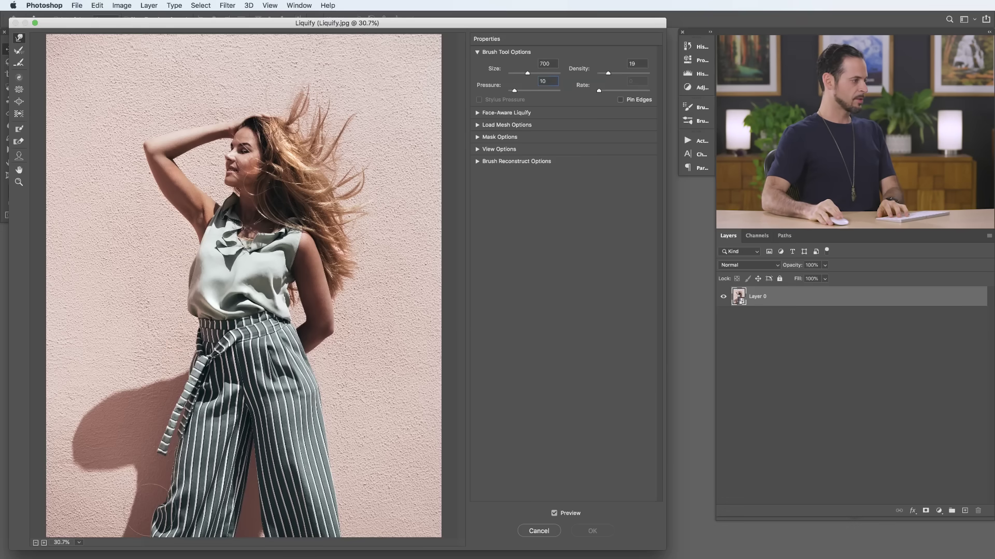
# - Smooth the trouser edge and slim the blouse's left edge at the waist
pyautogui.moveTo(150, 510); pyautogui.dragTo(156, 513)
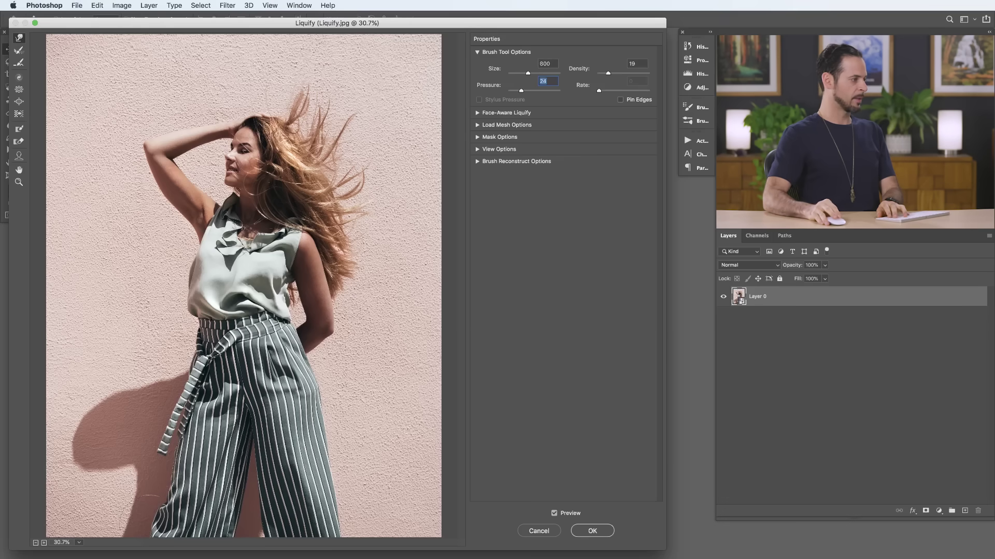
pyautogui.moveTo(150, 510)
pyautogui.mouseDown()
pyautogui.moveTo(148, 521)
pyautogui.moveTo(154, 508)
pyautogui.mouseUp()
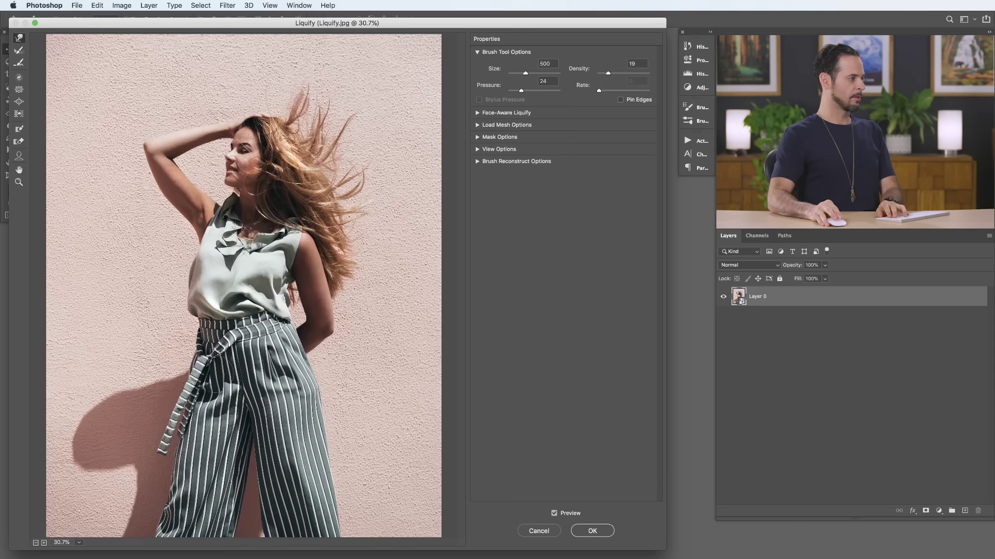
pyautogui.press(']')
pyautogui.press(']')
pyautogui.press(']')
pyautogui.press(']')
pyautogui.press(']')
pyautogui.press(']')
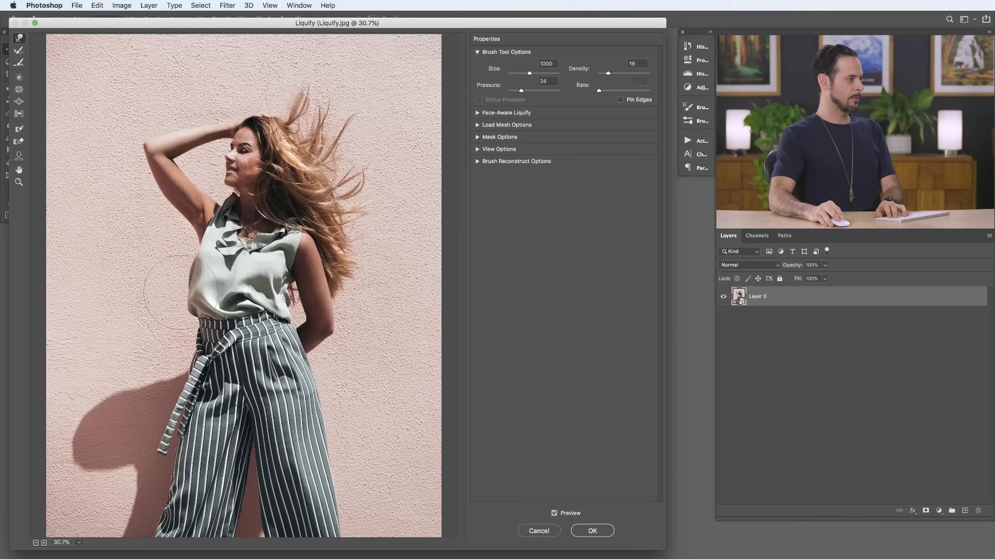
pyautogui.press(']')
pyautogui.press(']')
pyautogui.moveTo(184, 300); pyautogui.dragTo(185, 271)
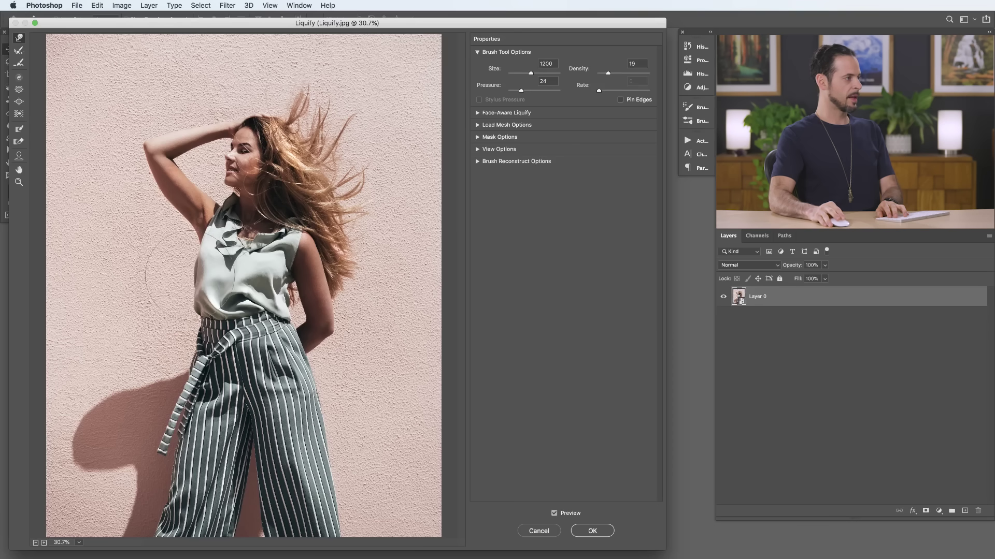
# - Resize the warp brush to 900 and expand the Brush Reconstruct Options
pyautogui.press('[')
pyautogui.press('[')
pyautogui.press('[')
pyautogui.press('[')
pyautogui.press('[')
pyautogui.press('[')
pyautogui.press('[')
pyautogui.press('[')
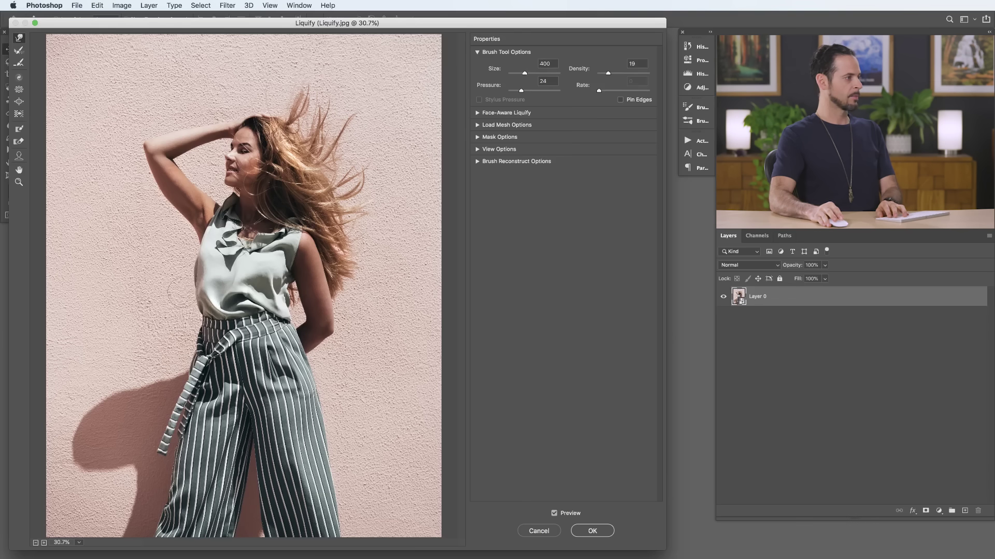
pyautogui.press(']')
pyautogui.press(']')
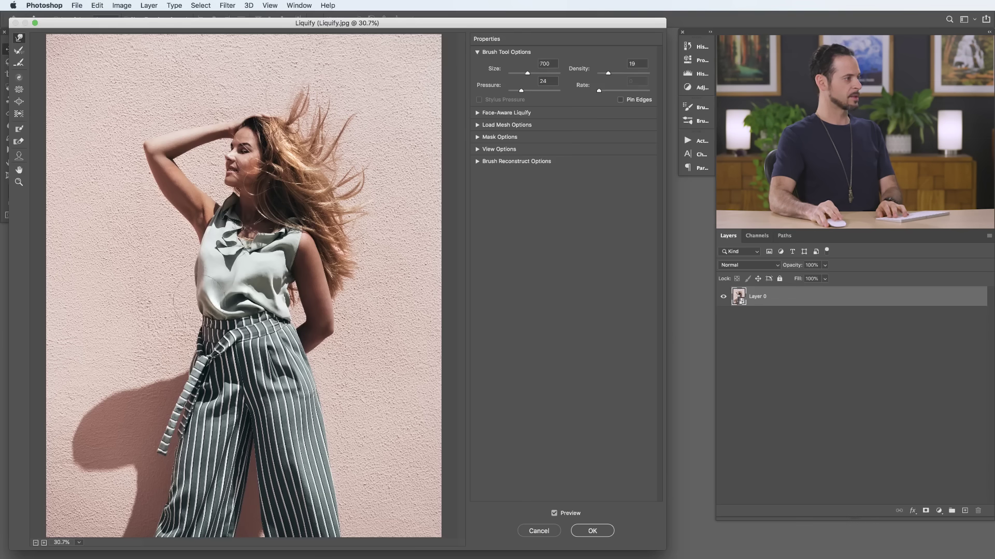
pyautogui.press('[')
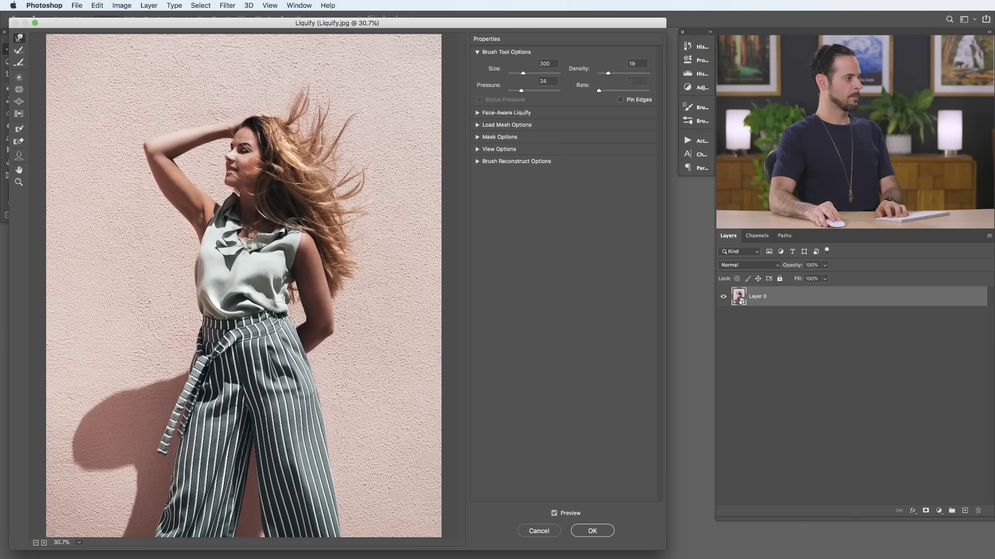
pyautogui.press(']')
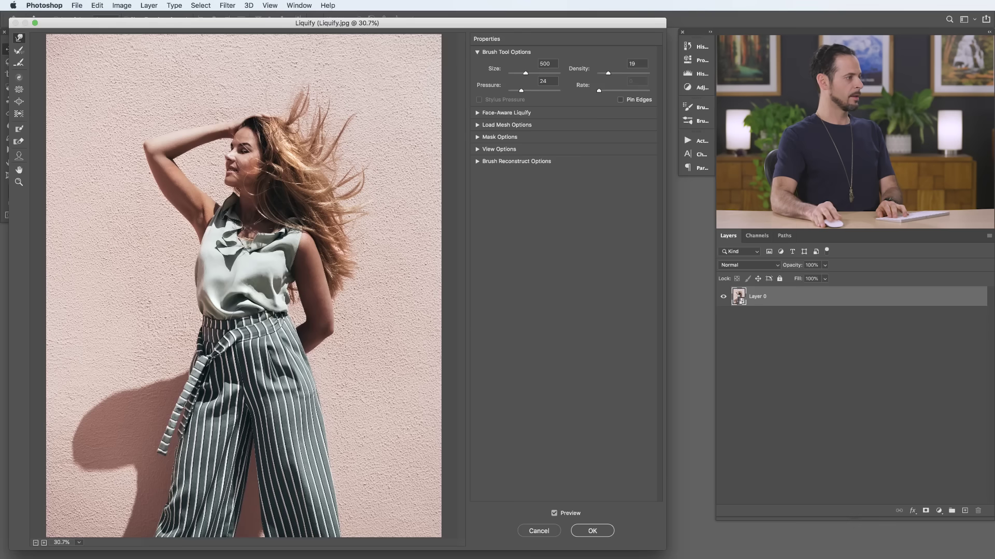
pyautogui.press(']')
pyautogui.press(']')
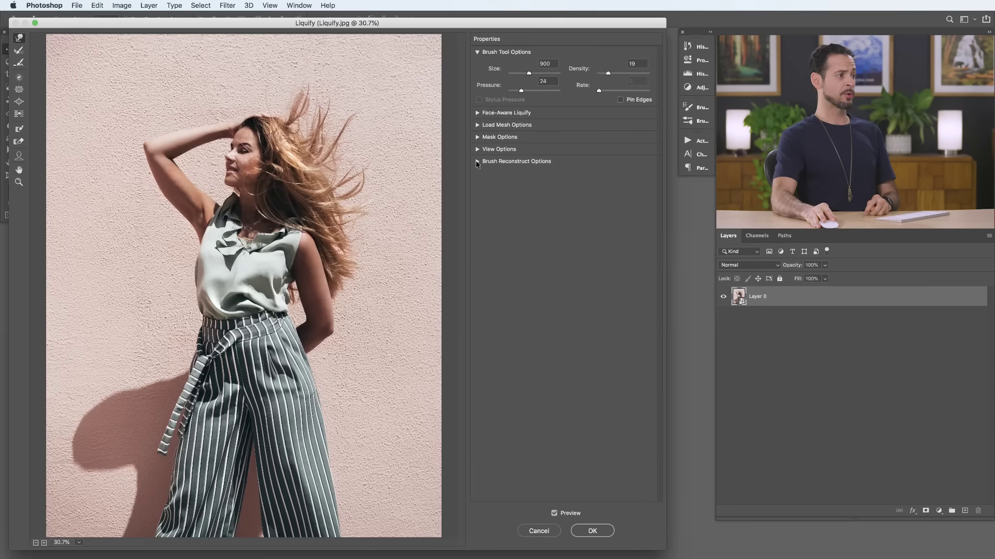
pyautogui.click(477, 162)
# - Preview reverting the warps to amount 63 in Reconstruct, then cancel without reverting
pyautogui.click(512, 175)
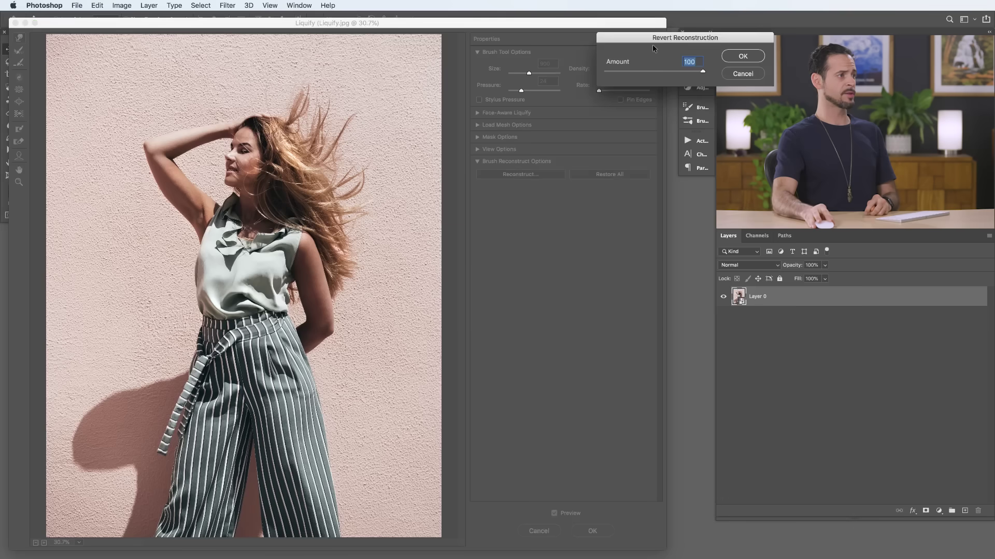
pyautogui.moveTo(651, 44); pyautogui.dragTo(531, 227)
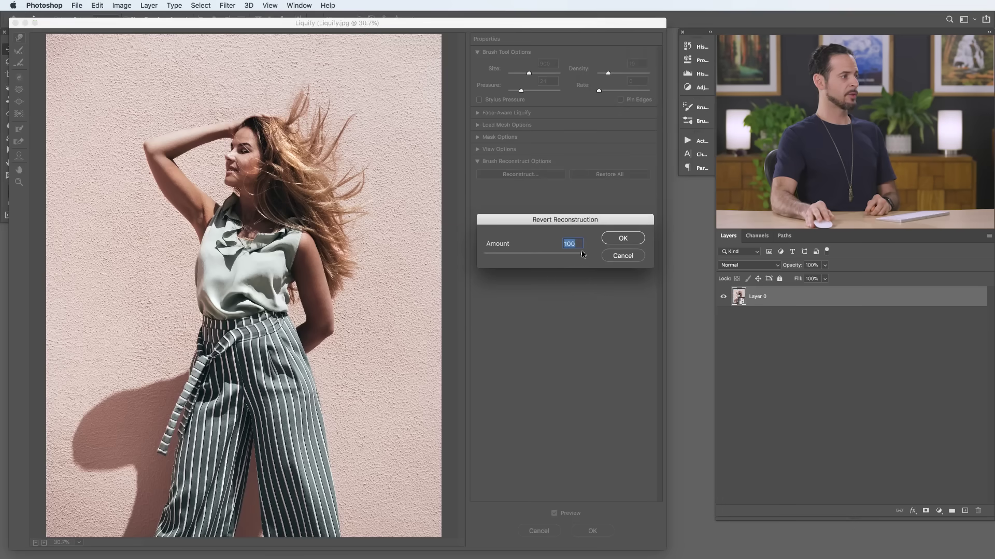
pyautogui.moveTo(582, 253)
pyautogui.mouseDown()
pyautogui.moveTo(449, 253)
pyautogui.moveTo(585, 256)
pyautogui.moveTo(450, 261)
pyautogui.moveTo(630, 259)
pyautogui.moveTo(445, 258)
pyautogui.mouseUp()
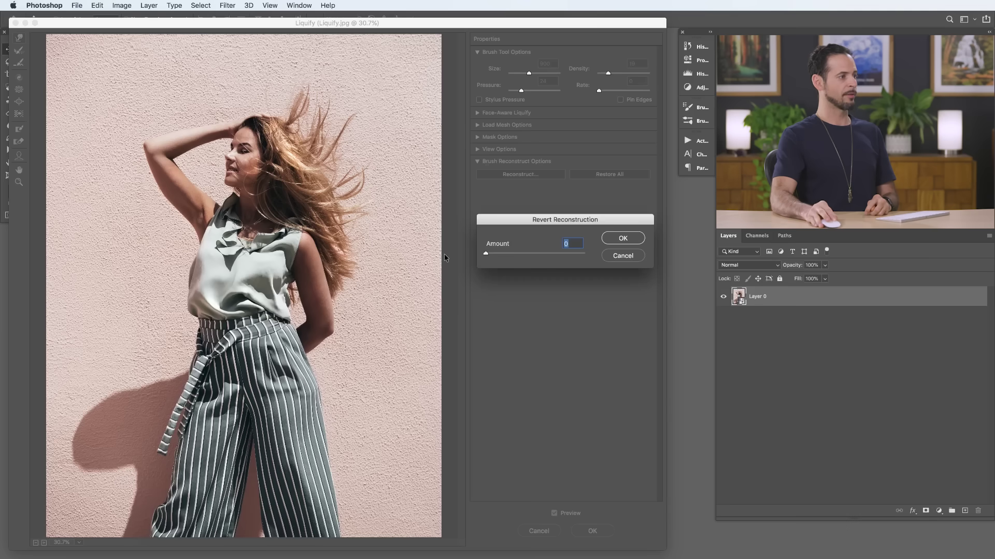
pyautogui.click(619, 258)
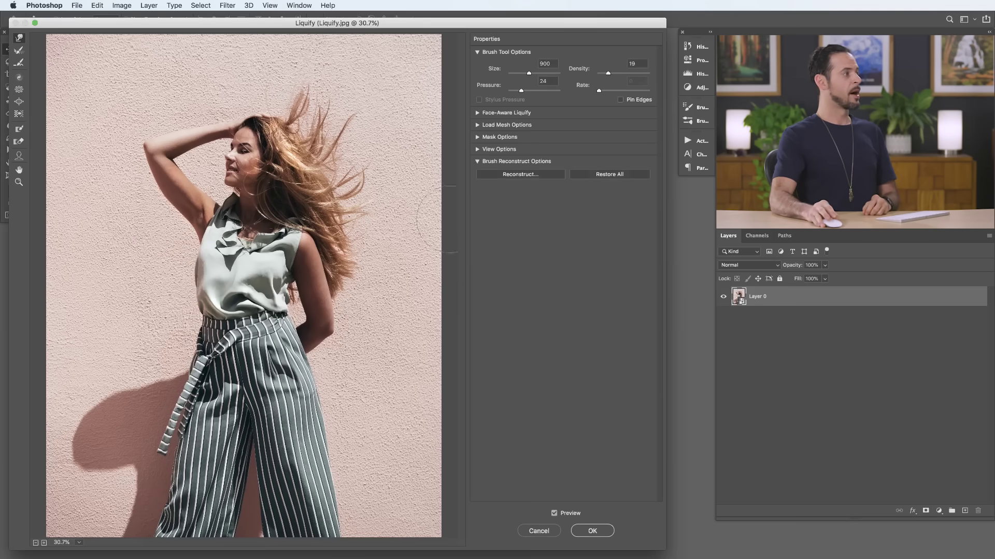
# - Try the Reconstruct tool at size 400, then return to the Forward Warp tool
pyautogui.click(19, 50)
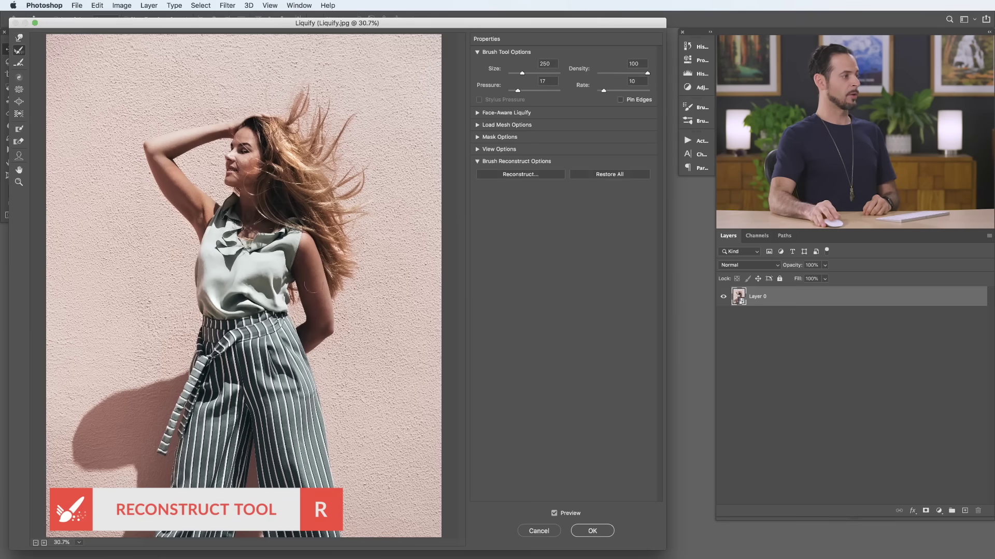
pyautogui.press(']')
pyautogui.press(']')
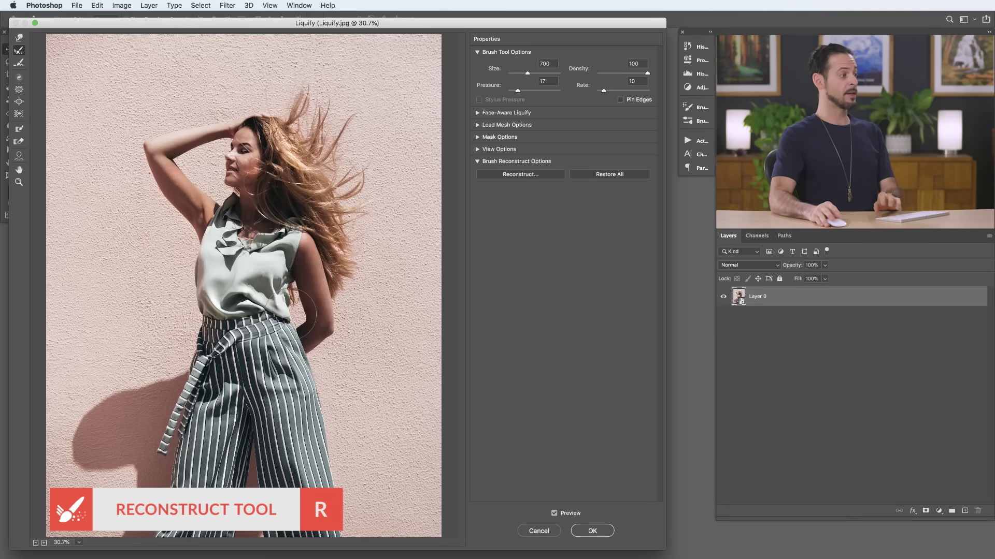
pyautogui.press('super+alt+space')
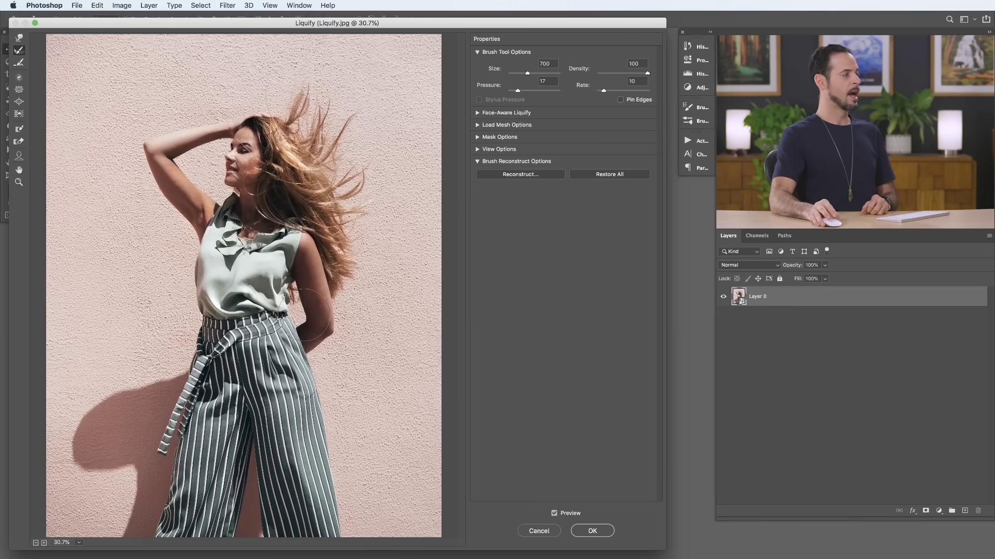
pyautogui.click(20, 38)
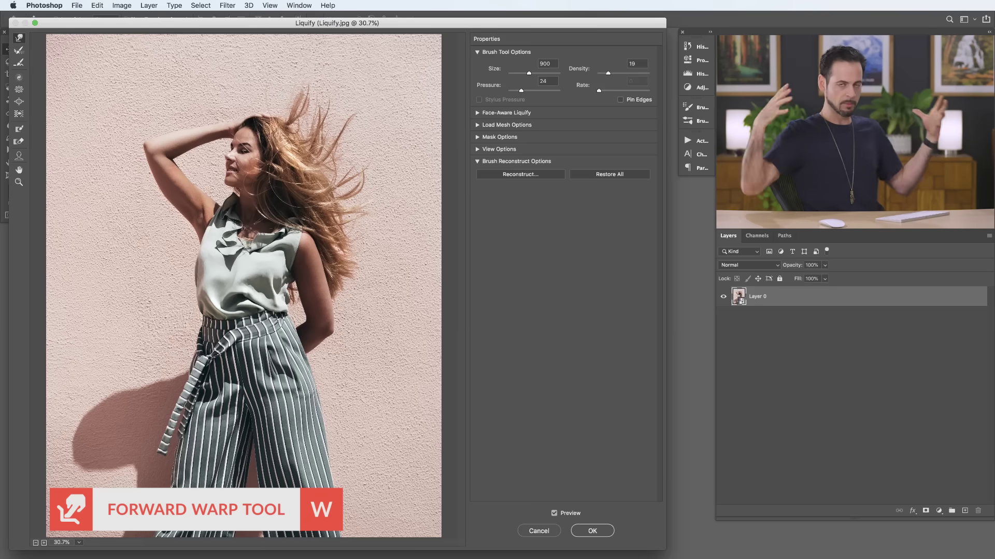
# - Set the Forward Warp brush to size 1200 and open the Reconstruct amount dialog
pyautogui.press(']')
pyautogui.press(']')
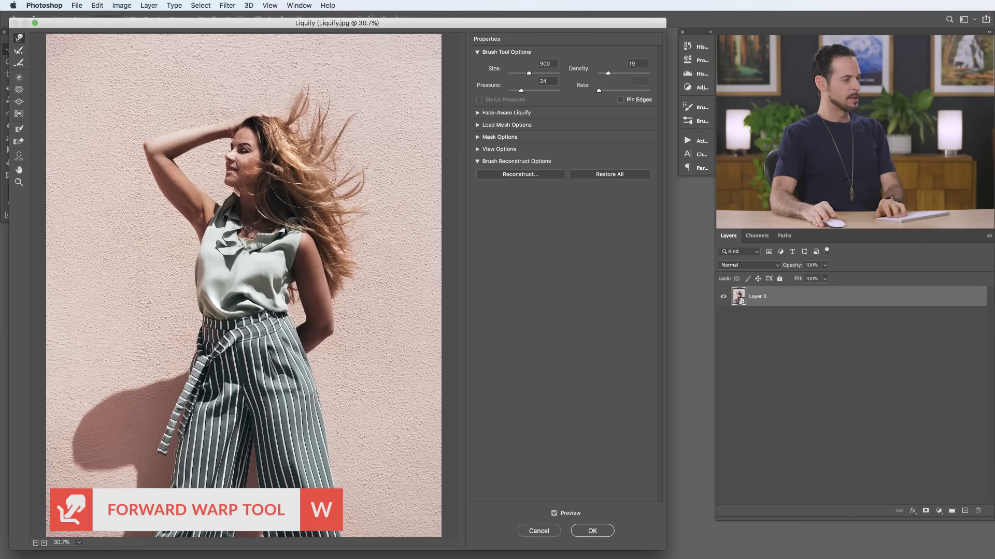
pyautogui.press(']')
pyautogui.press(']')
pyautogui.press(']')
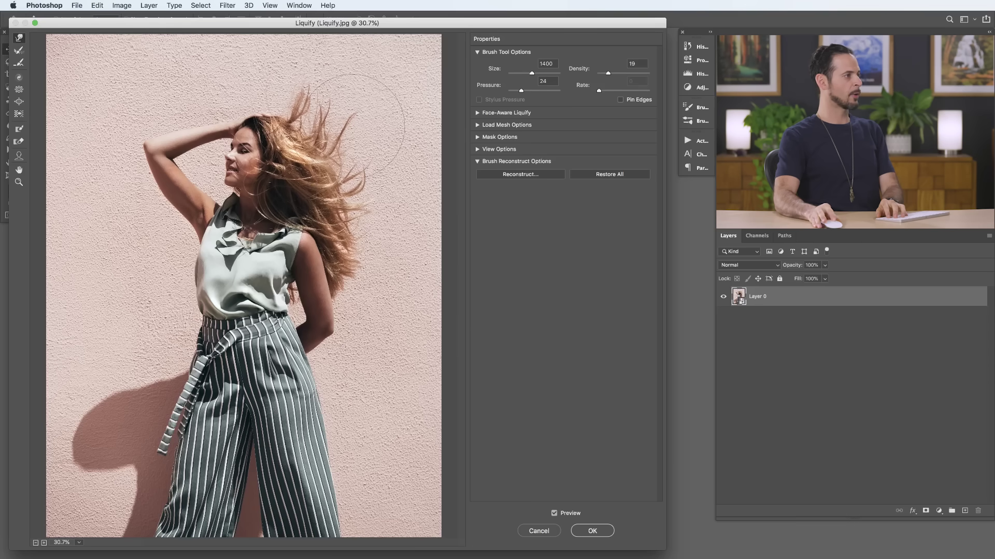
pyautogui.press('[')
pyautogui.press('[')
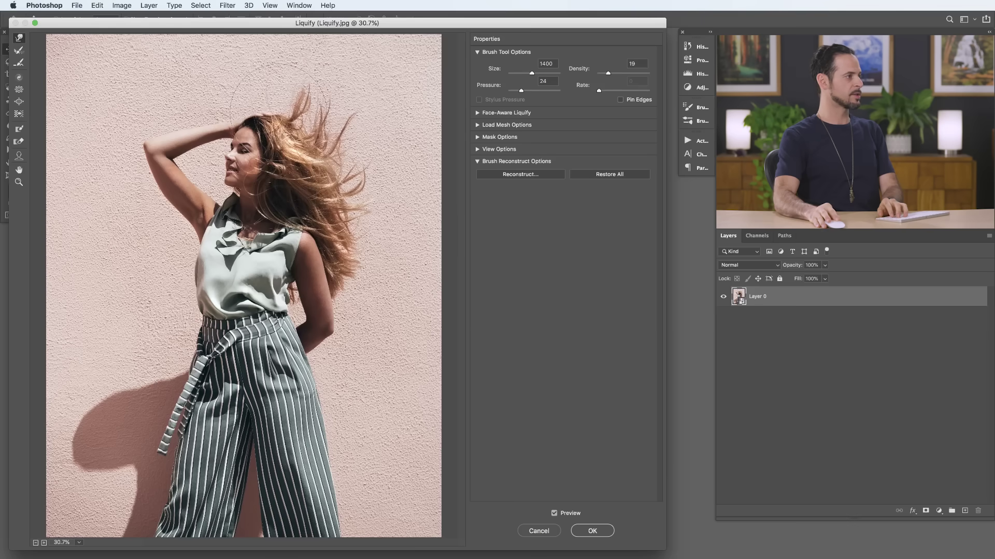
pyautogui.press('[')
pyautogui.press('[')
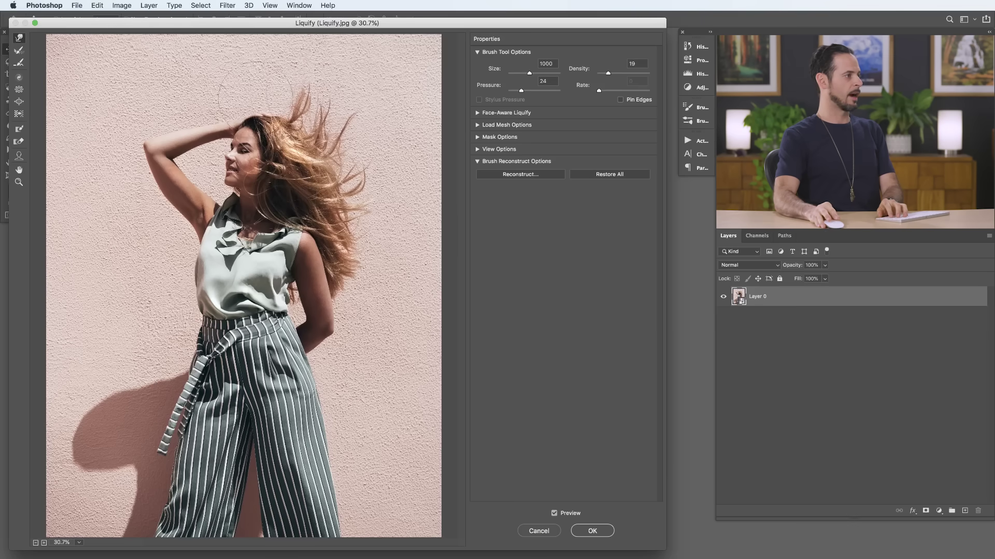
pyautogui.press(']')
pyautogui.press(']')
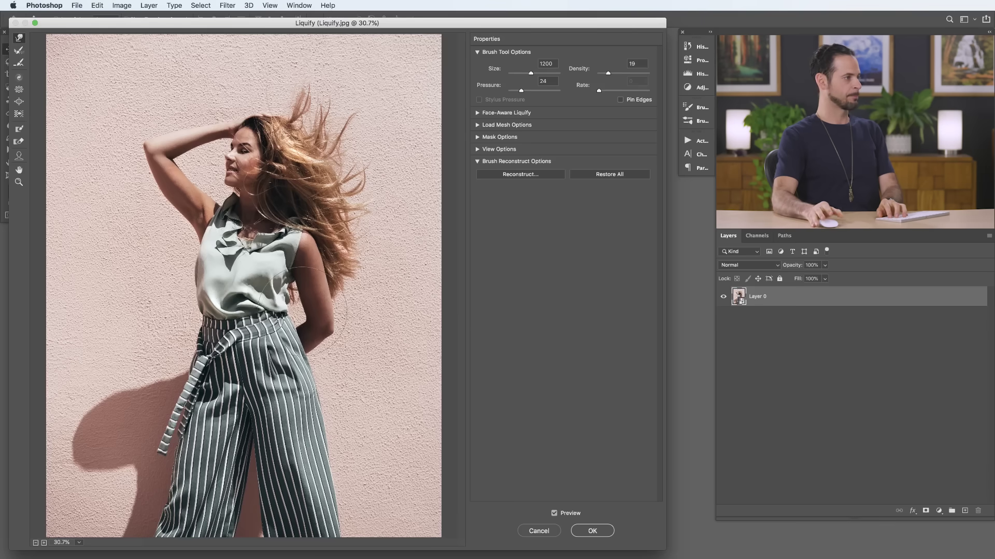
pyautogui.click(504, 176)
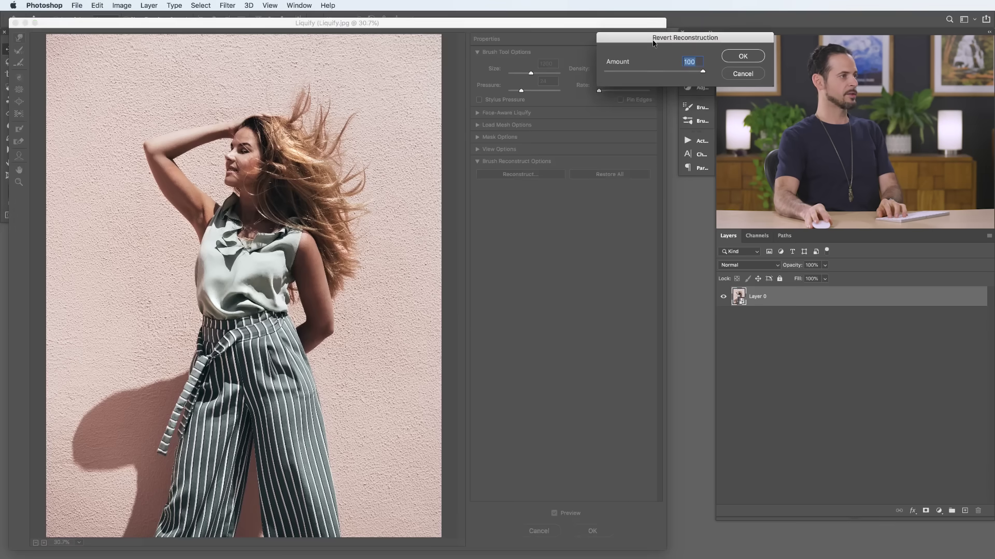
# - Preview reverting the hair warp at different amounts, close it, and switch to the Reconstruct tool
pyautogui.moveTo(653, 36); pyautogui.dragTo(511, 214)
pyautogui.moveTo(560, 250)
pyautogui.mouseDown()
pyautogui.moveTo(455, 244)
pyautogui.moveTo(689, 238)
pyautogui.moveTo(433, 236)
pyautogui.moveTo(623, 241)
pyautogui.mouseUp()
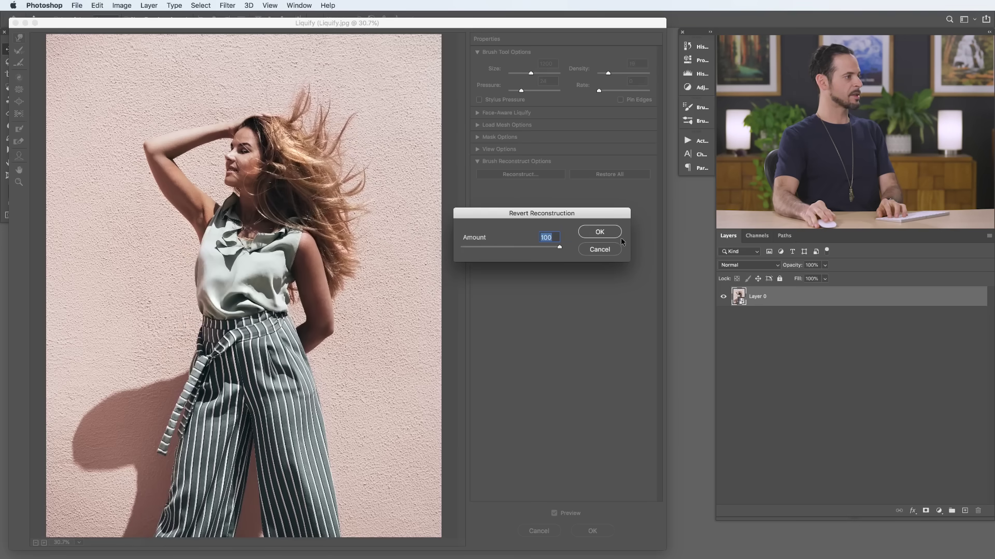
pyautogui.click(607, 250)
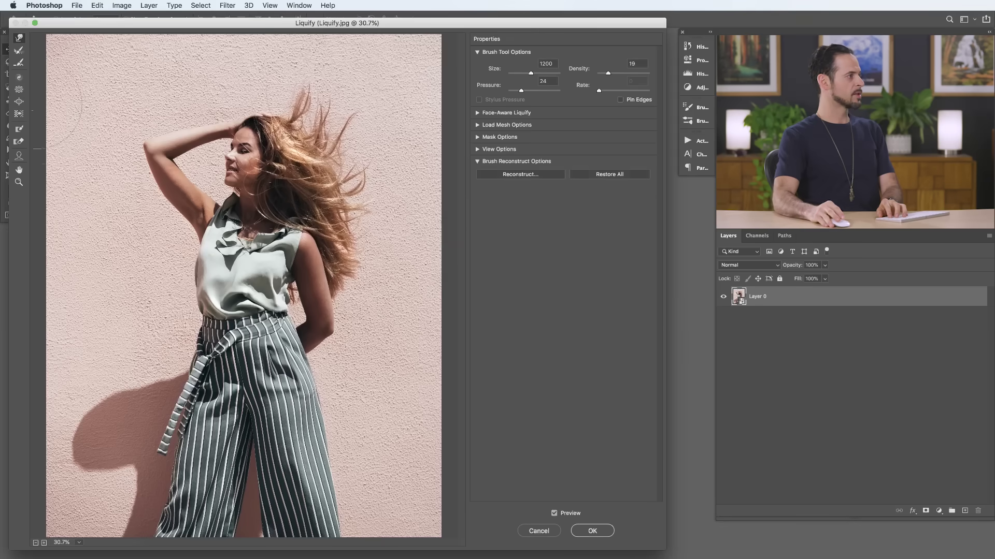
pyautogui.press('r')
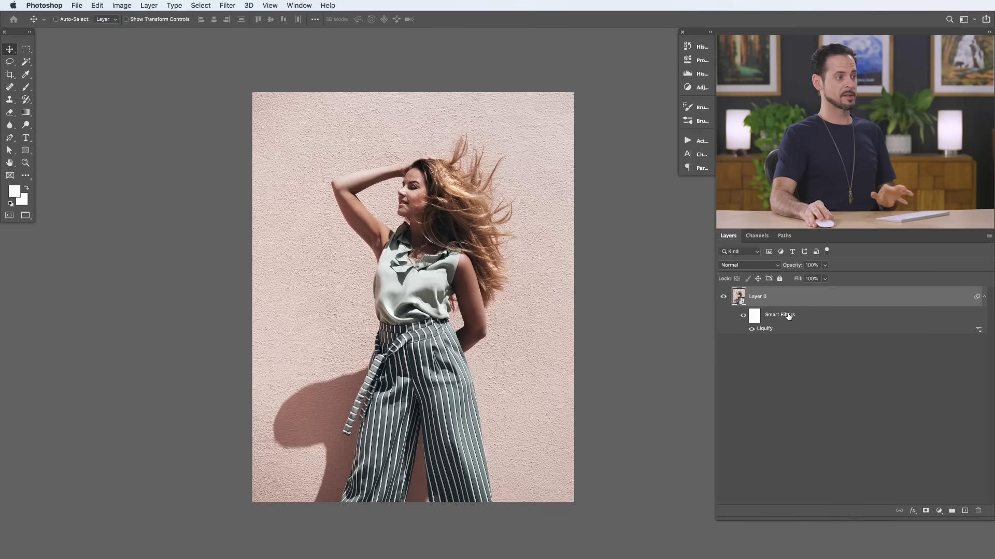
pyautogui.click(750, 331)
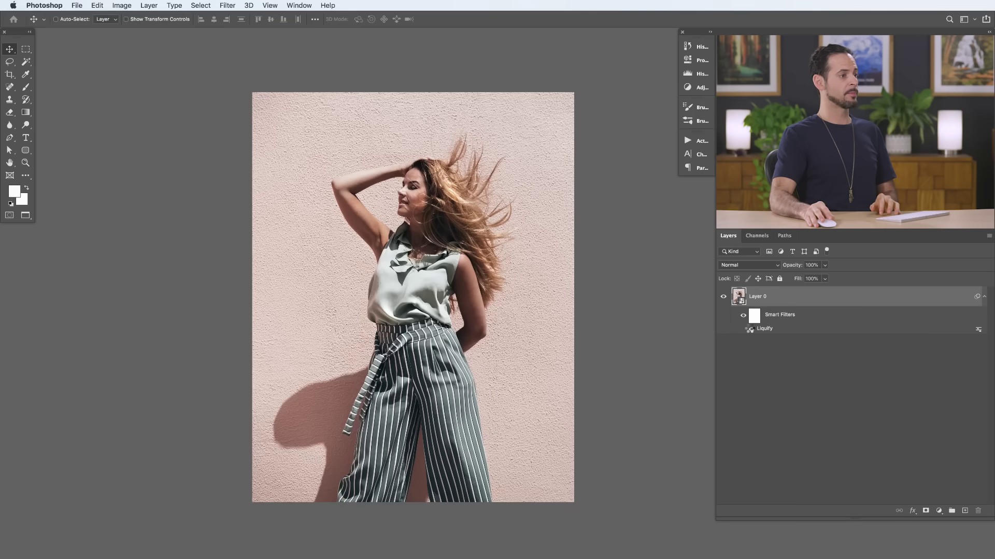
pyautogui.click(751, 330)
pyautogui.click(750, 330)
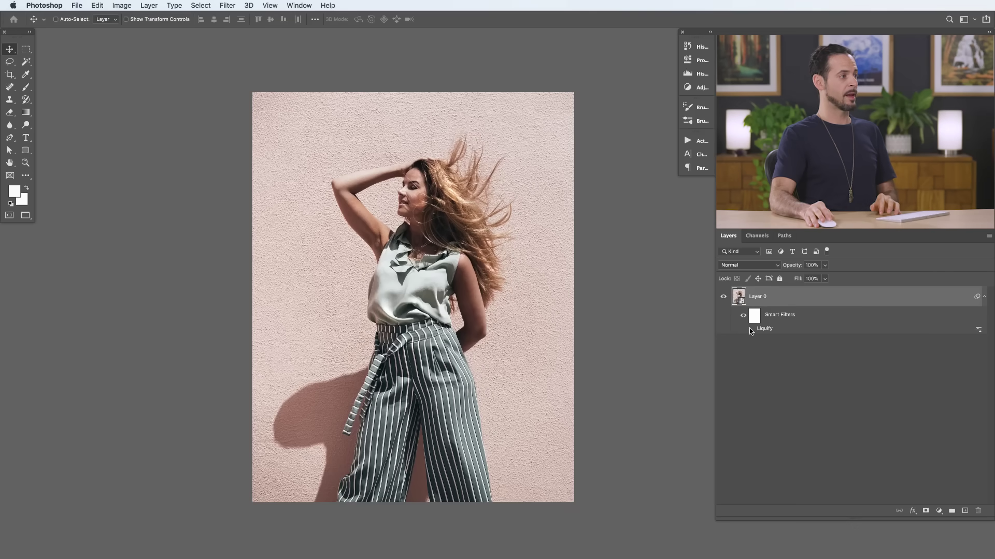
pyautogui.click(751, 330)
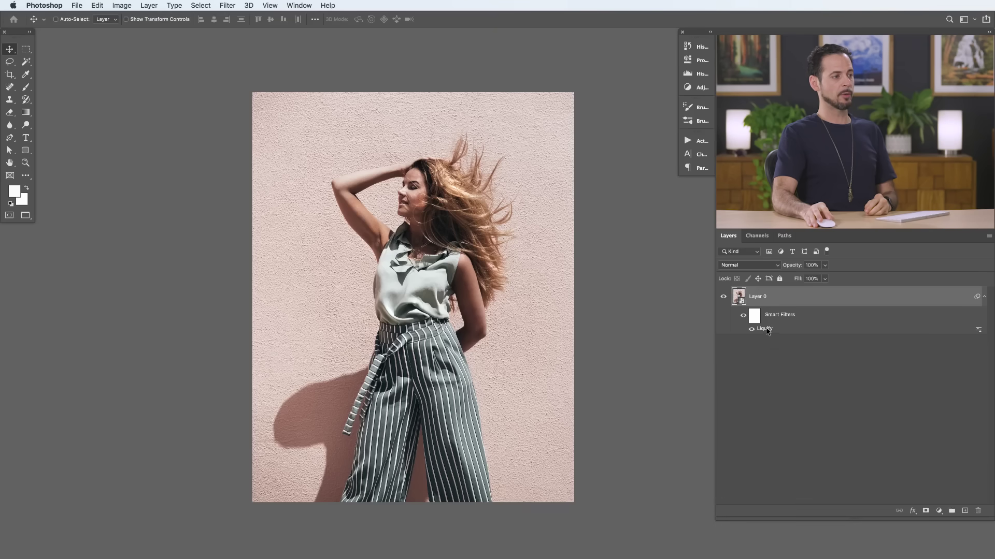
pyautogui.doubleClick(766, 330)
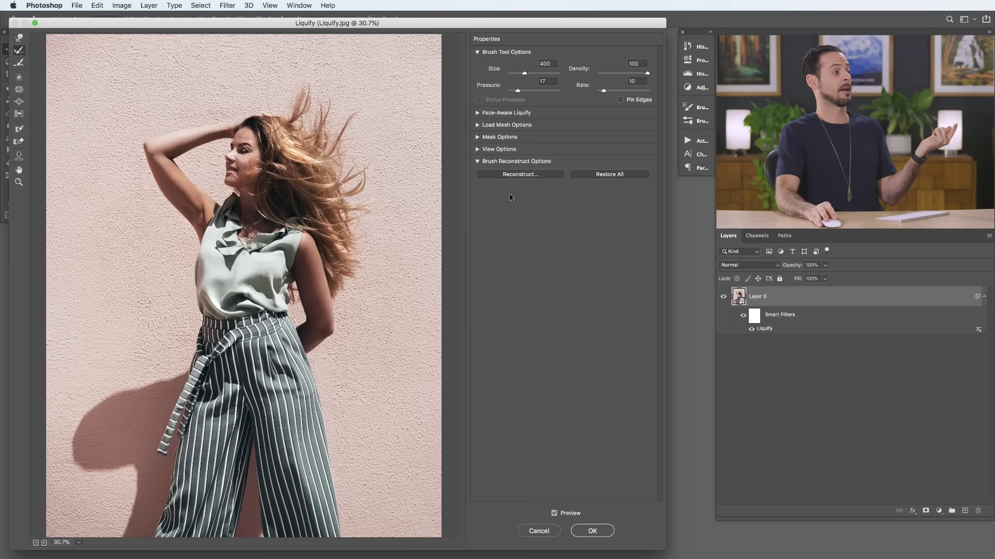
# - Preview reverting the warps at amount 75, then cancel Liquify without keeping changes
pyautogui.click(516, 175)
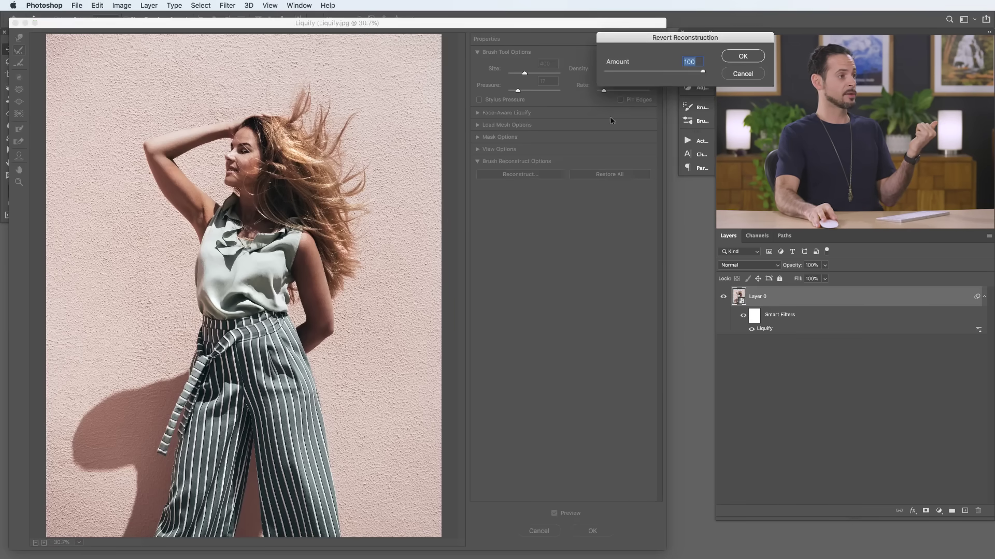
pyautogui.moveTo(647, 41); pyautogui.dragTo(556, 219)
pyautogui.moveTo(613, 252); pyautogui.dragTo(555, 252)
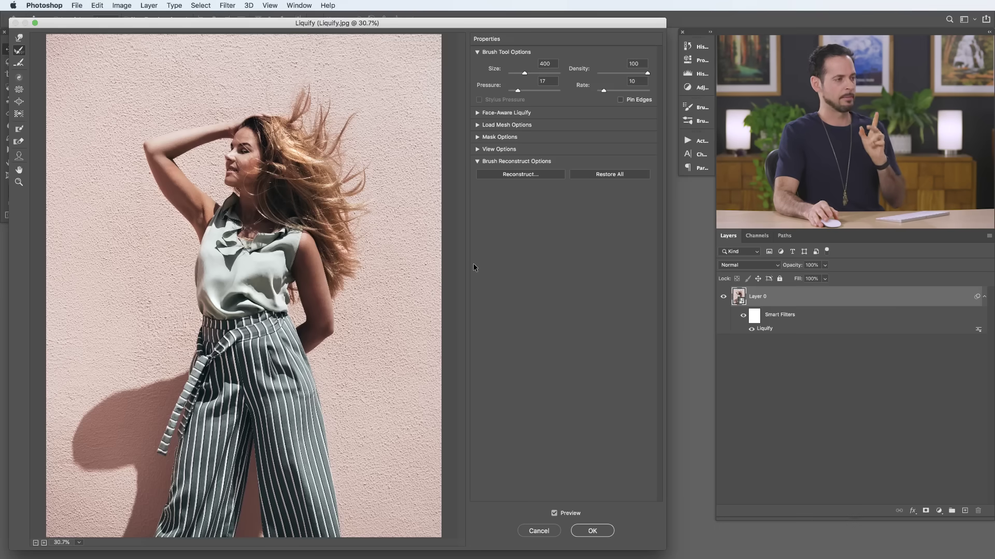
pyautogui.click(550, 531)
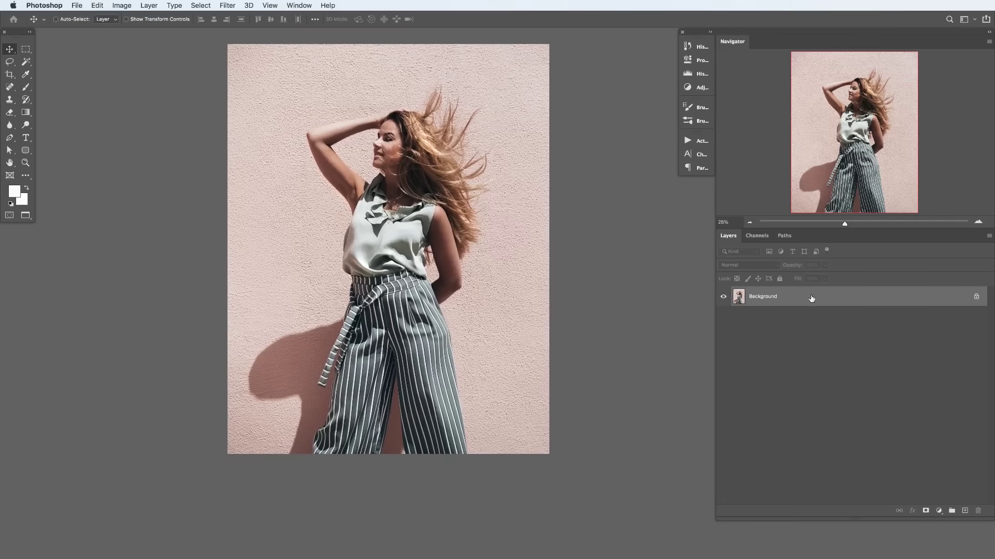
# - Unlock the portrait's Background as 'Layer 0', then convert Layer 0 to a Smart Object
pyautogui.doubleClick(811, 299)
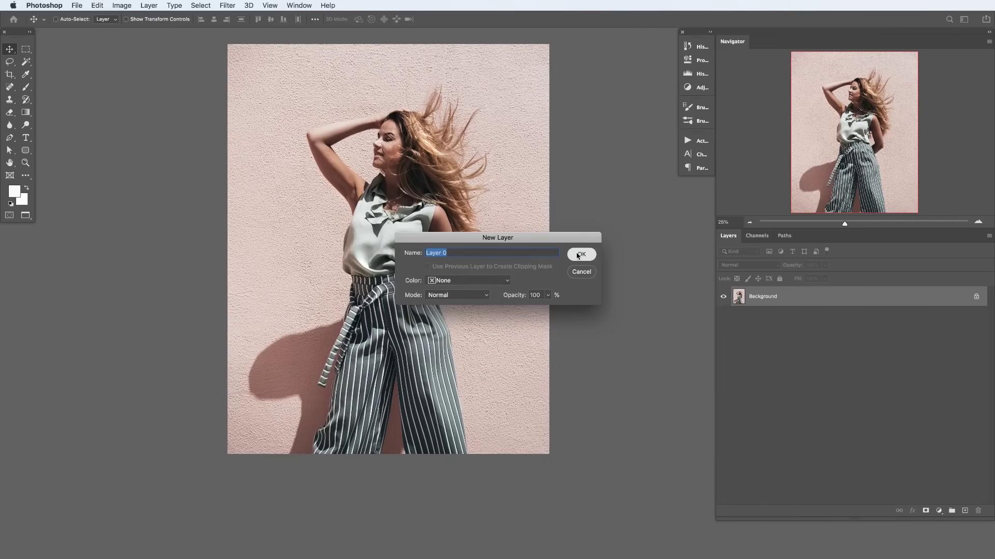
pyautogui.click(579, 255)
pyautogui.rightClick(805, 301)
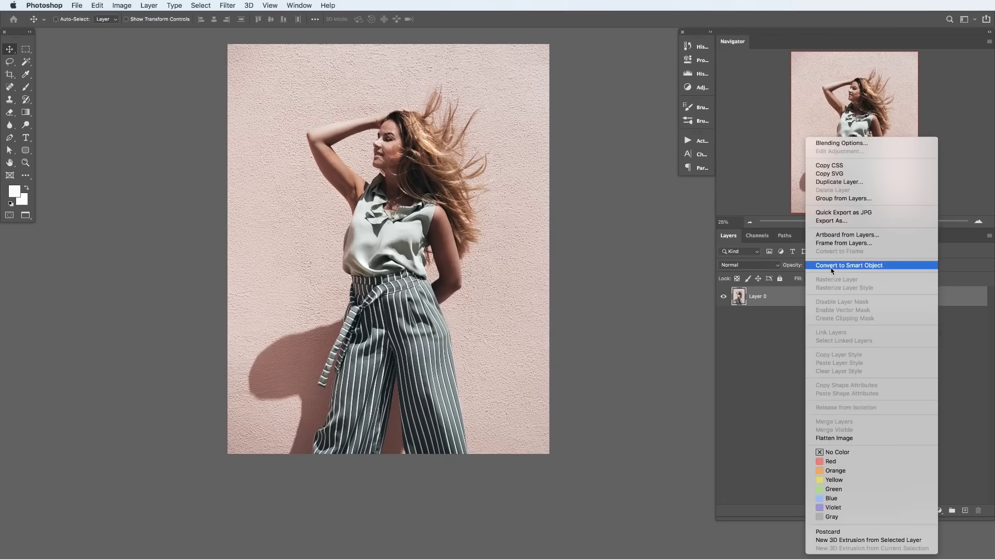